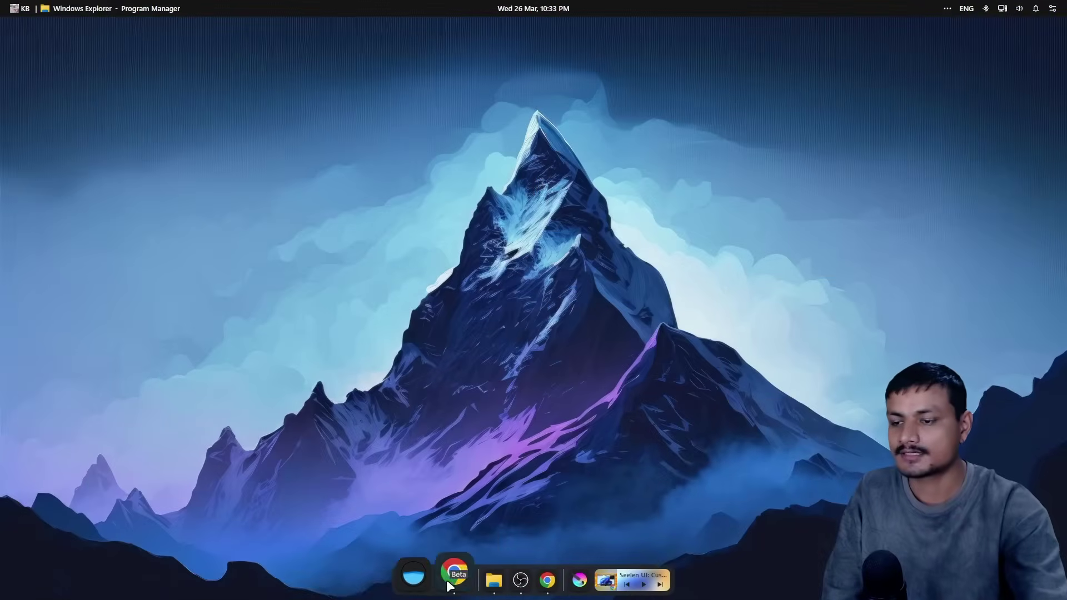
Bring up the Seelen-UI GitHub page in Chrome and select its 'The Fully Customizable Desktop Environment' description
click(453, 577)
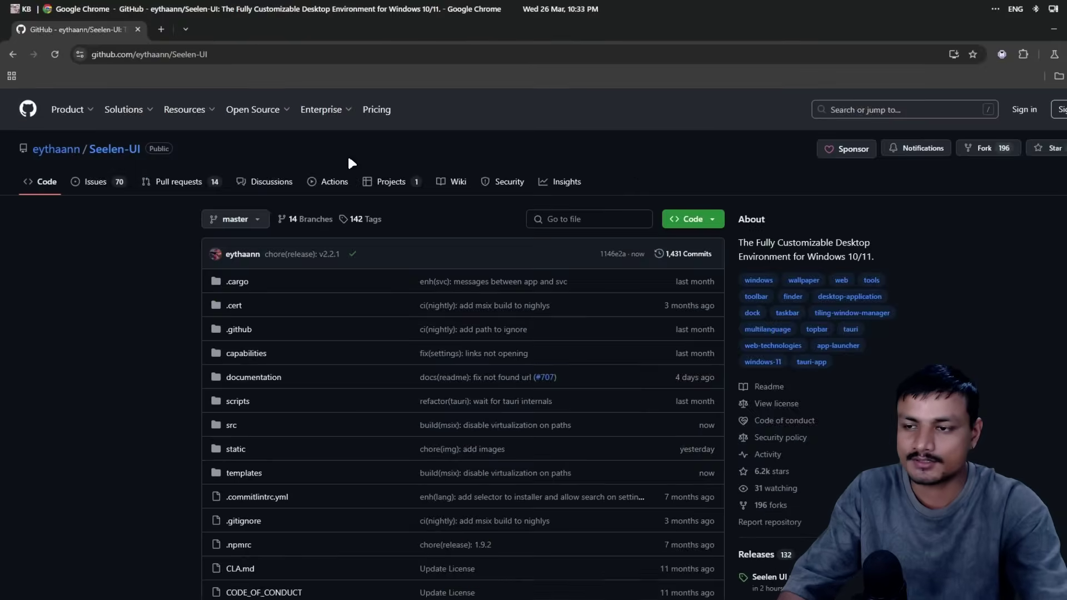
scroll(696, 234, down, 2)
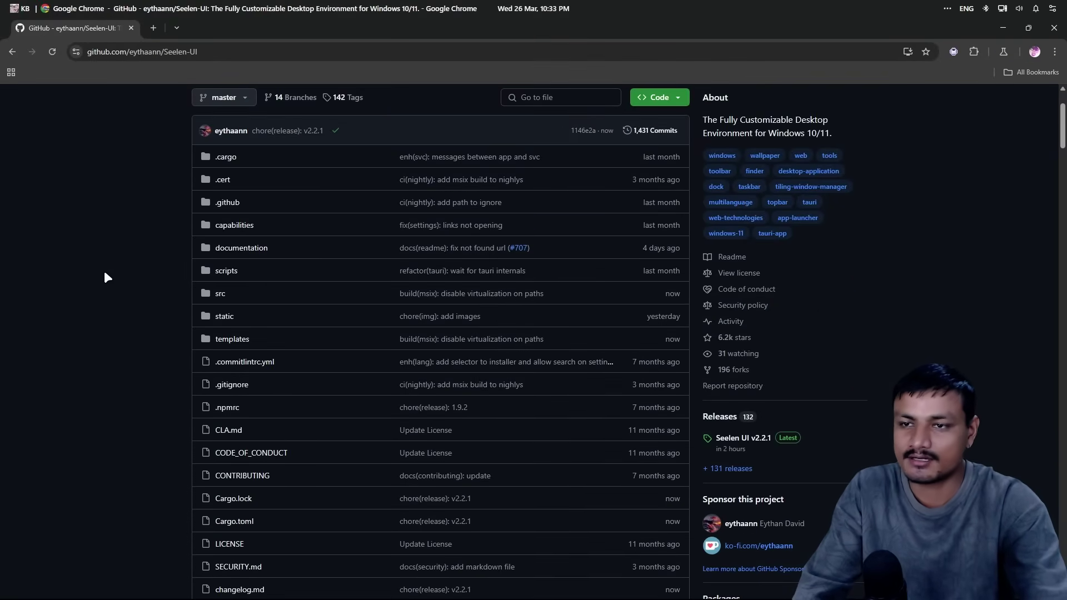
scroll(105, 271, down, 3)
scroll(131, 312, up, 5)
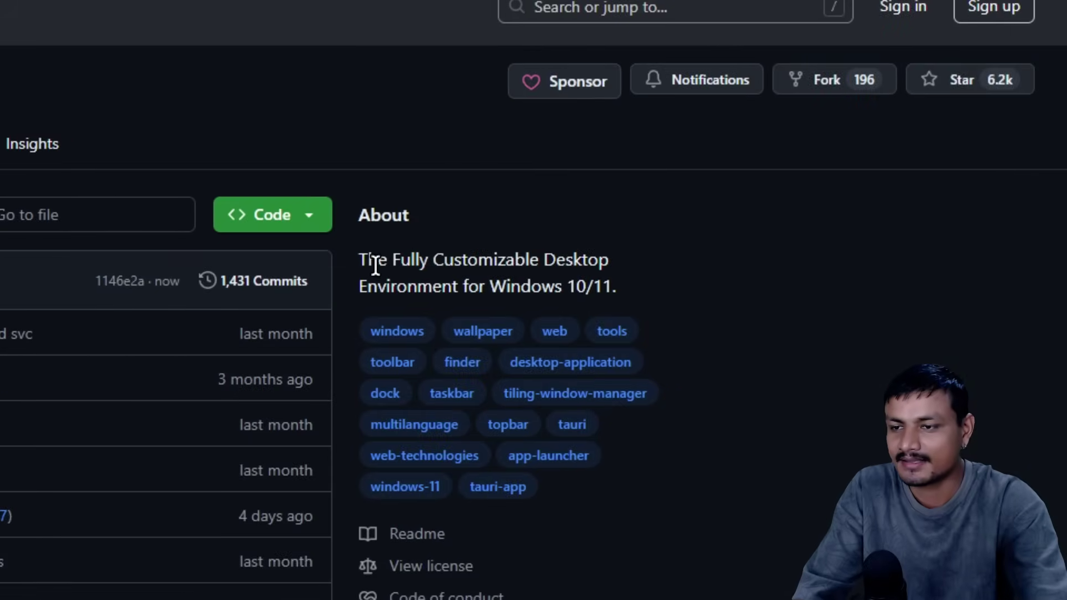
drag(459, 284, 359, 259)
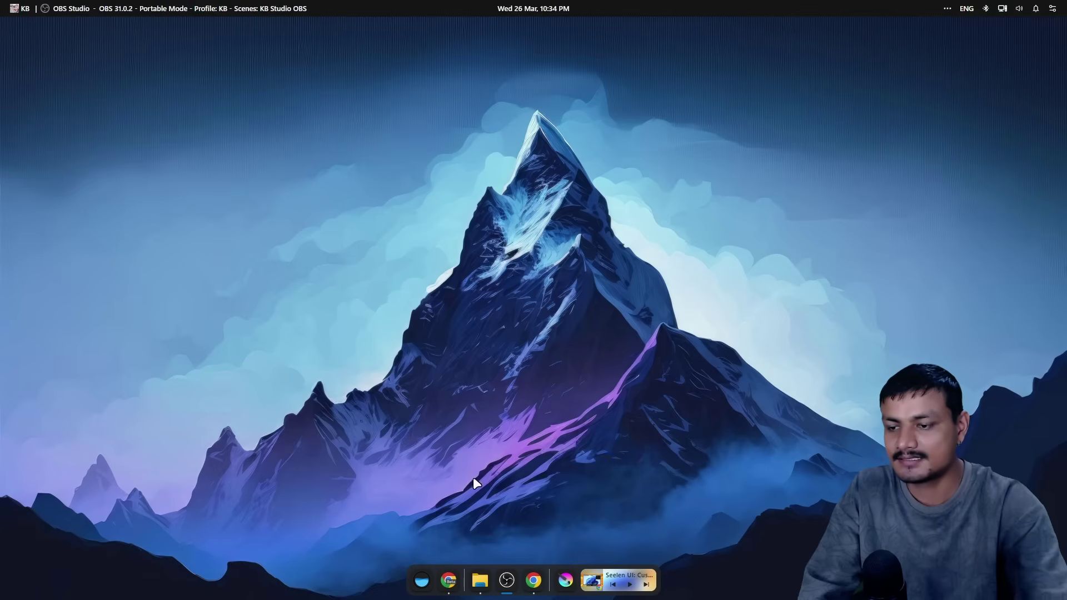
click(534, 579)
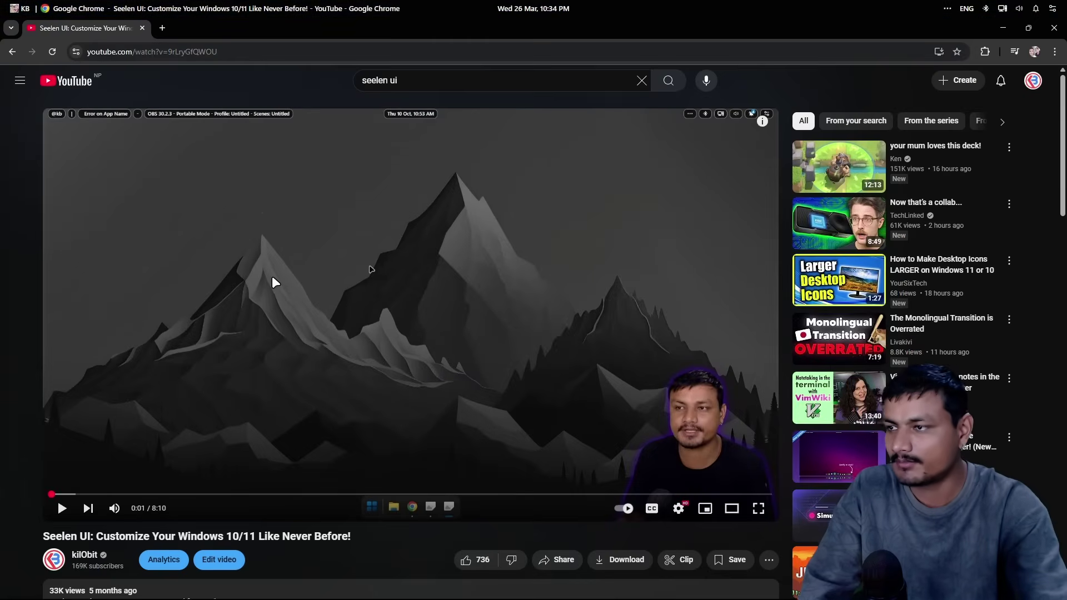
scroll(218, 330, down, 3)
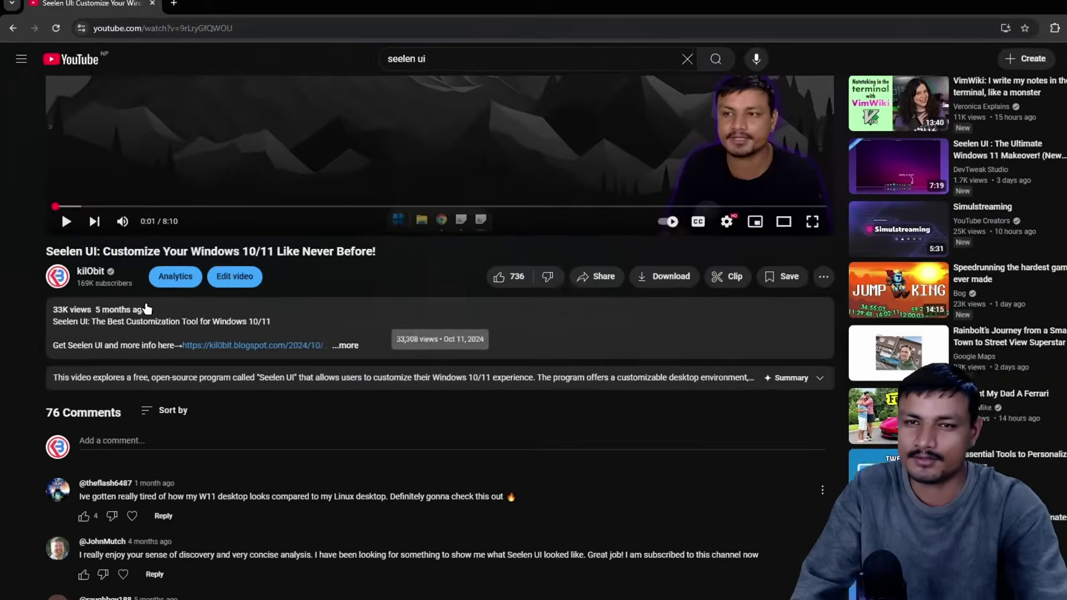
scroll(684, 161, up, 5)
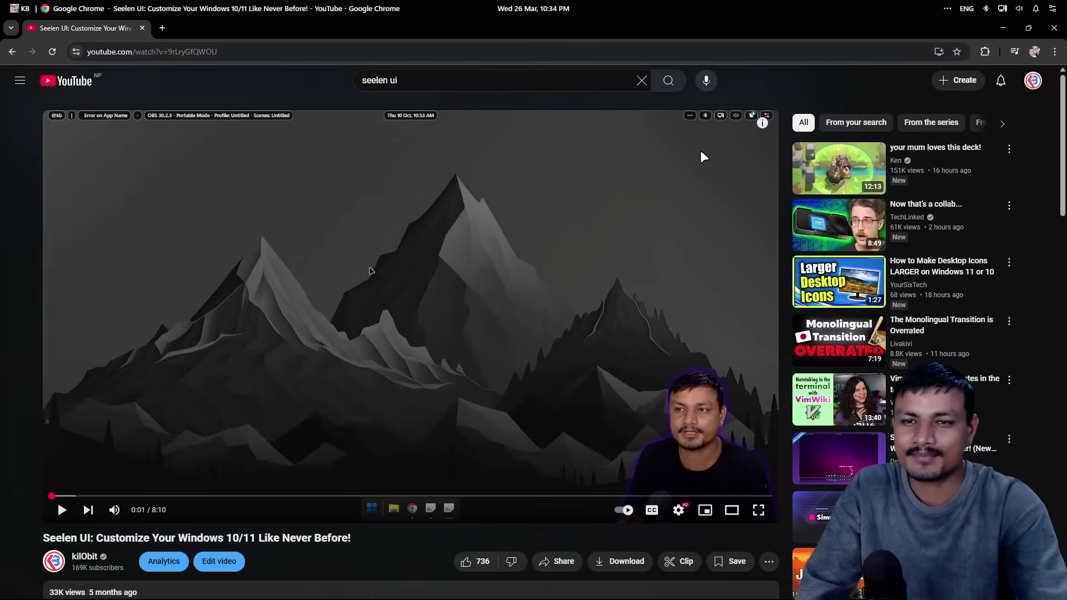
click(1005, 28)
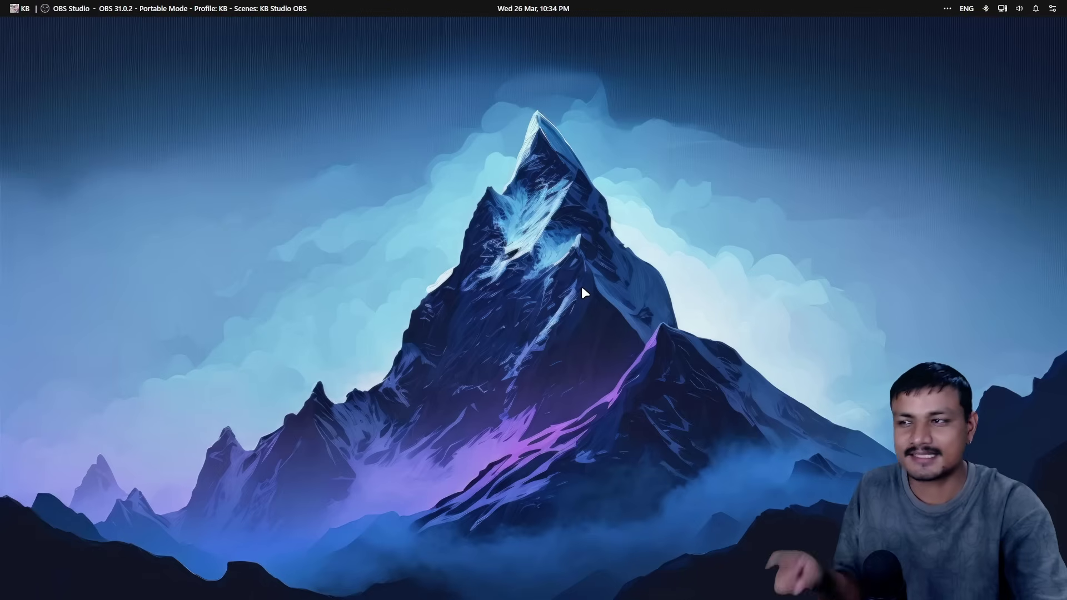
mouse_move(594, 599)
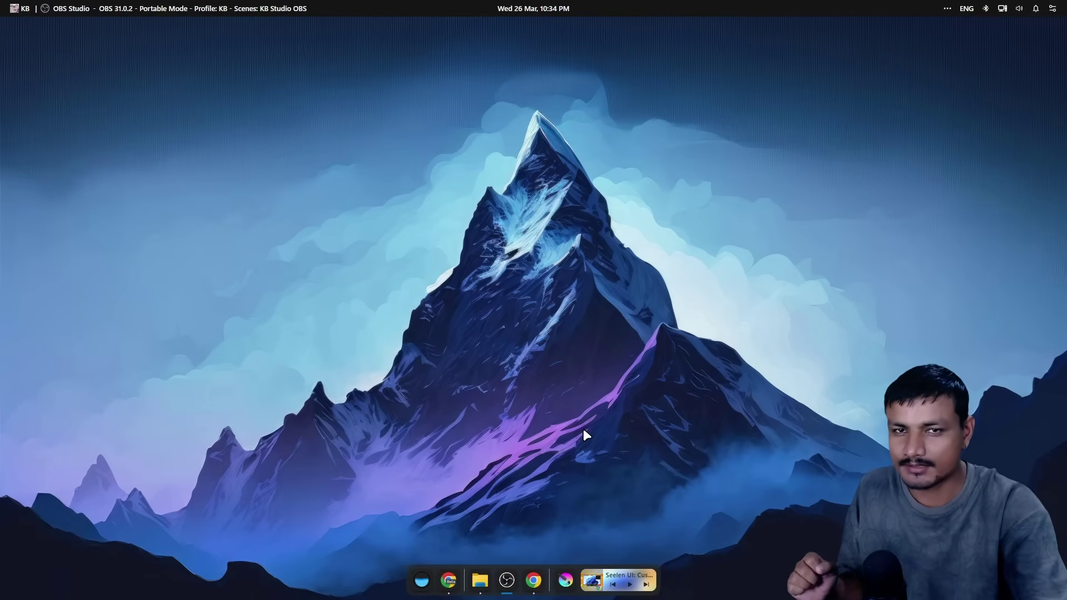
mouse_move(475, 582)
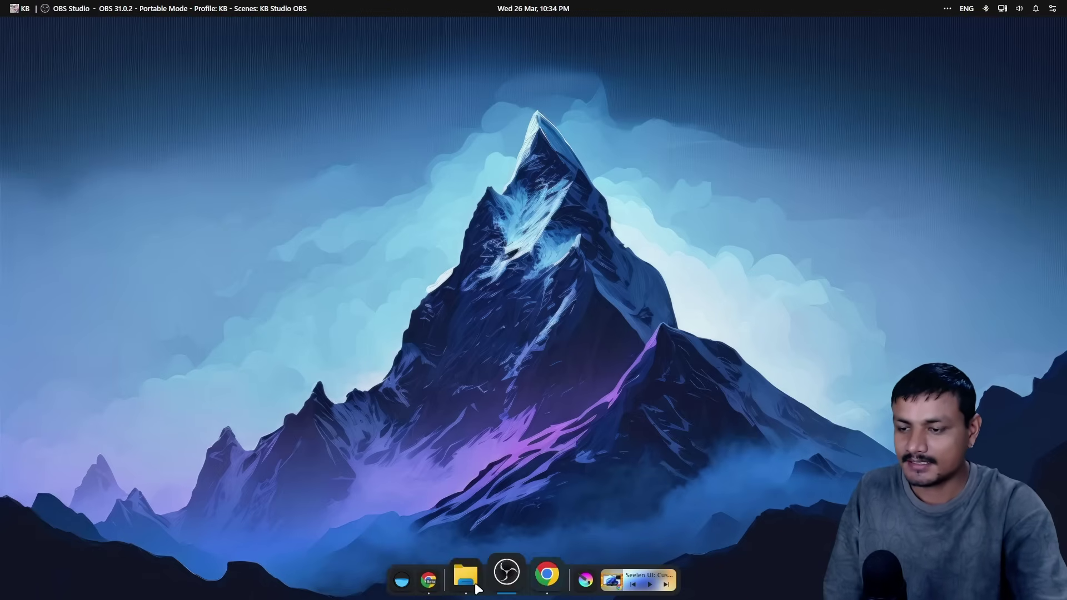
Bring the Seelen-UI GitHub page back up in Chrome and scroll through its README
click(439, 581)
scroll(198, 353, up, 1)
scroll(198, 353, up, 15)
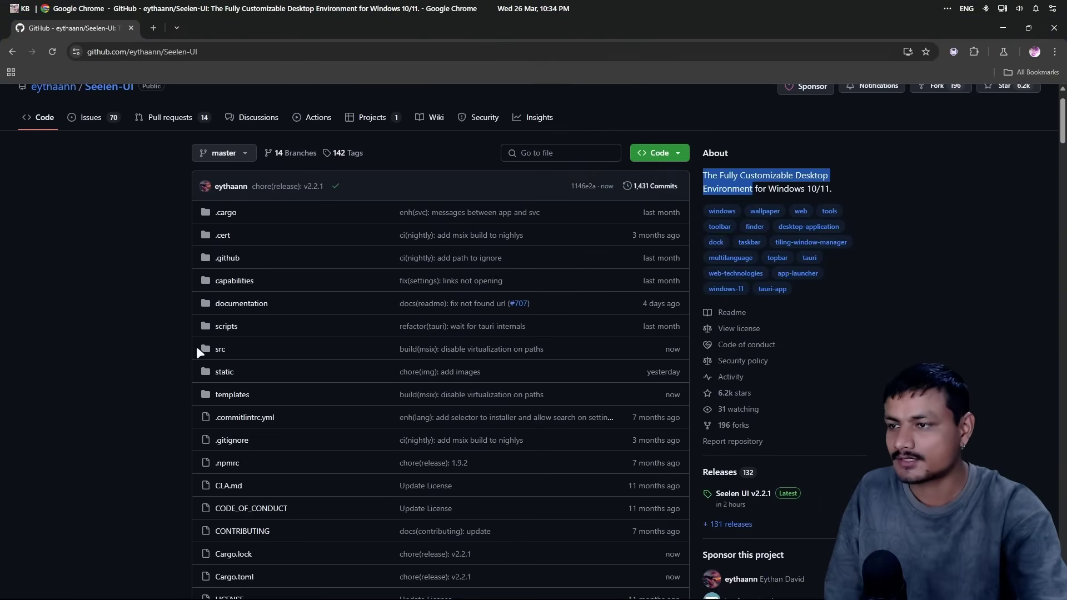
scroll(744, 270, down, 6)
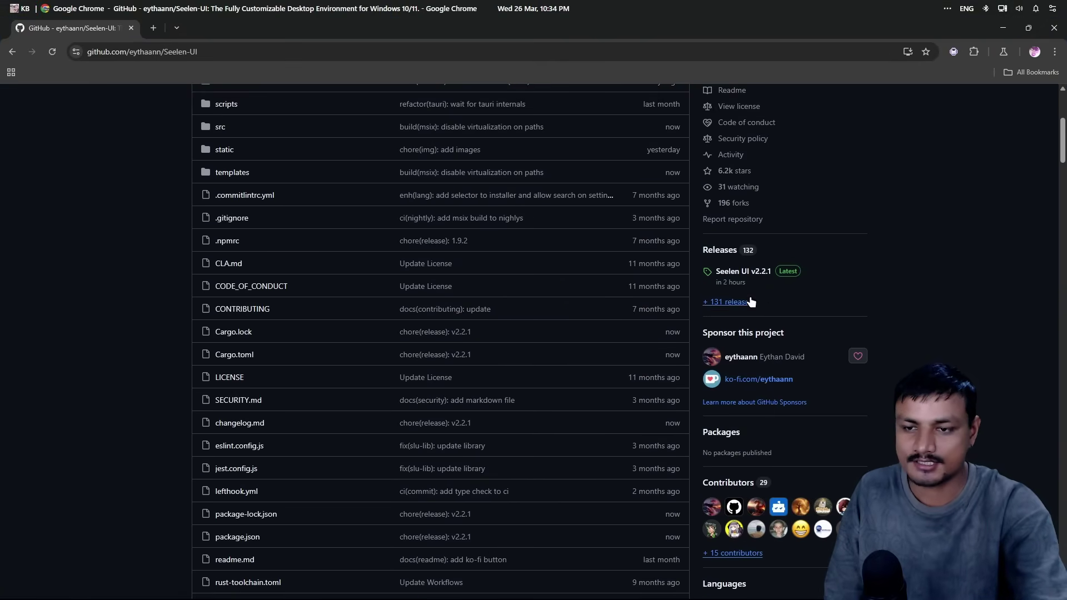
scroll(277, 326, down, 9)
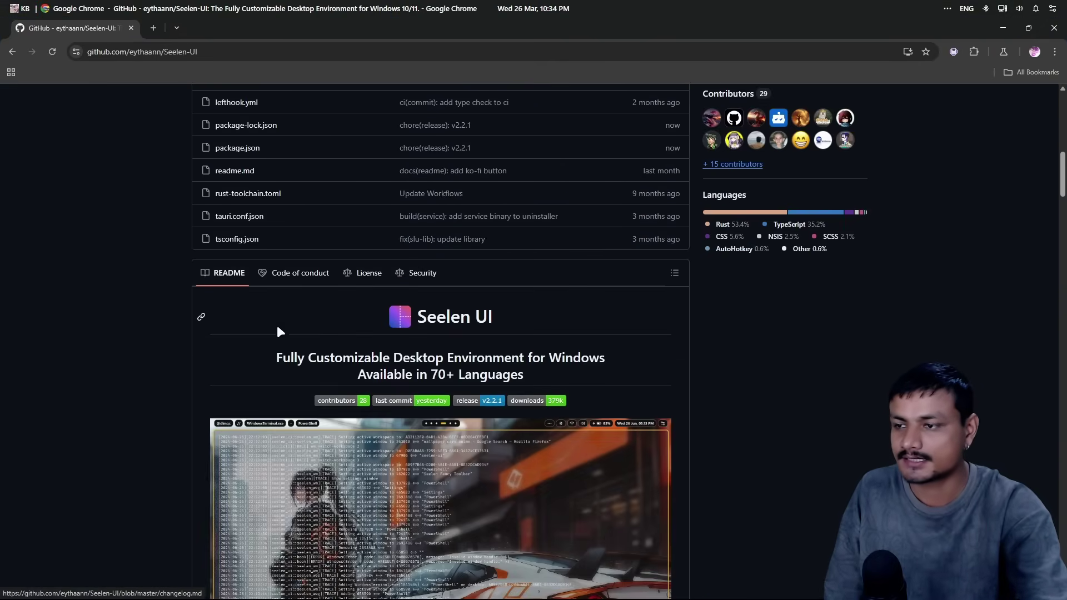
scroll(275, 298, up, 3)
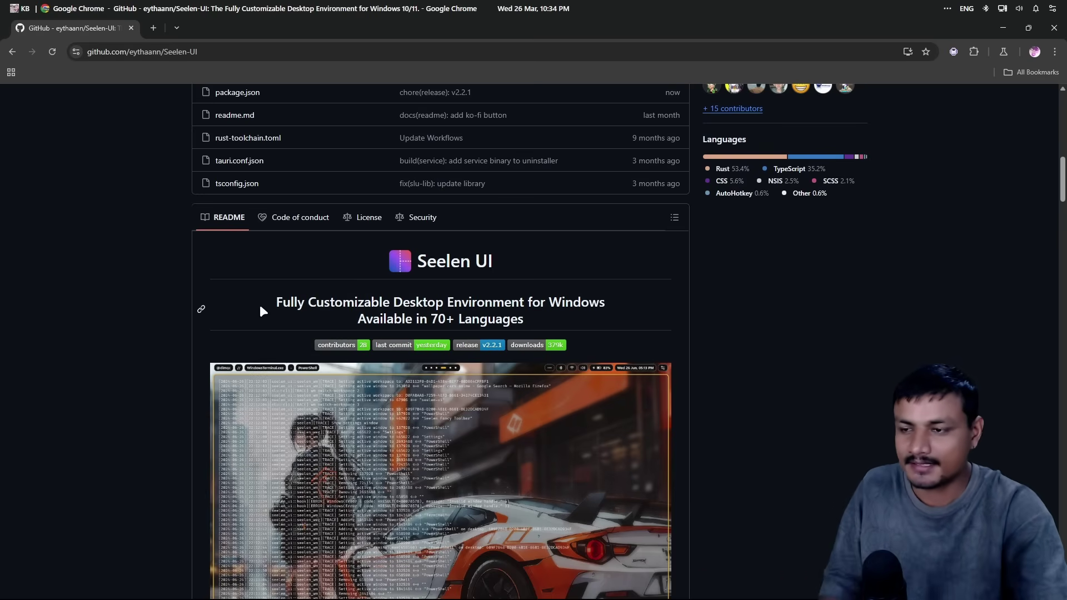
Review the remaining README feature sections, then close the Chrome window
scroll(259, 305, down, 13)
scroll(431, 301, down, 6)
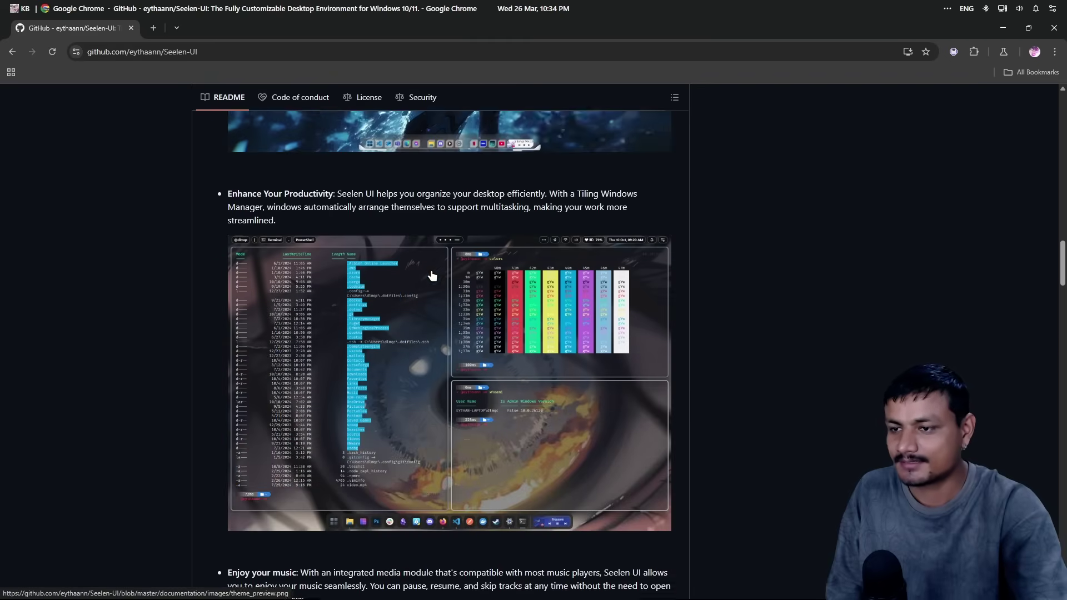
scroll(419, 310, up, 3)
scroll(420, 310, down, 8)
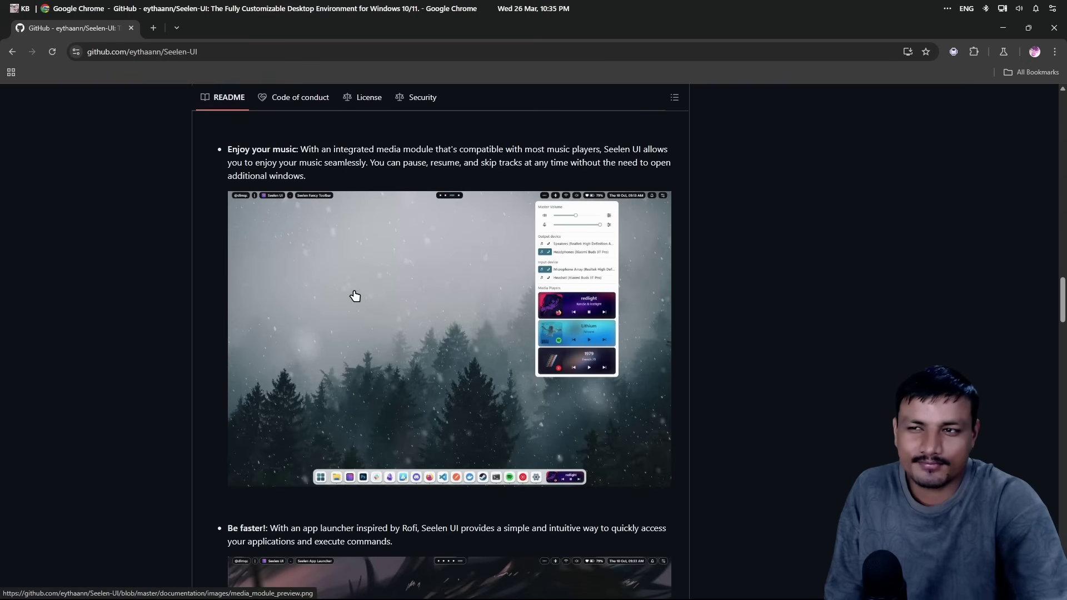
scroll(385, 299, down, 12)
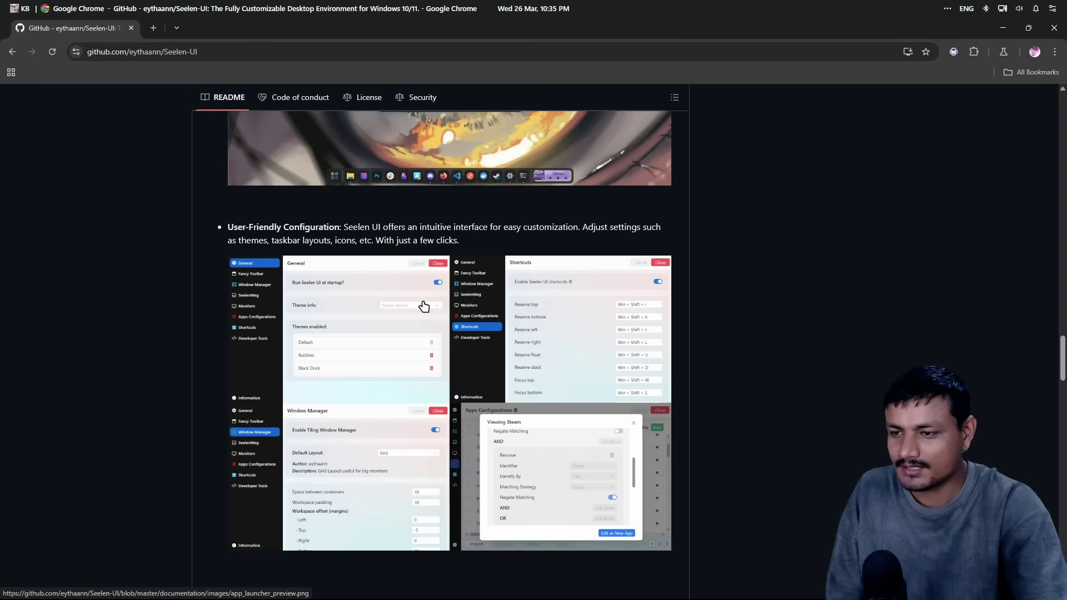
scroll(448, 328, down, 12)
scroll(448, 328, up, 15)
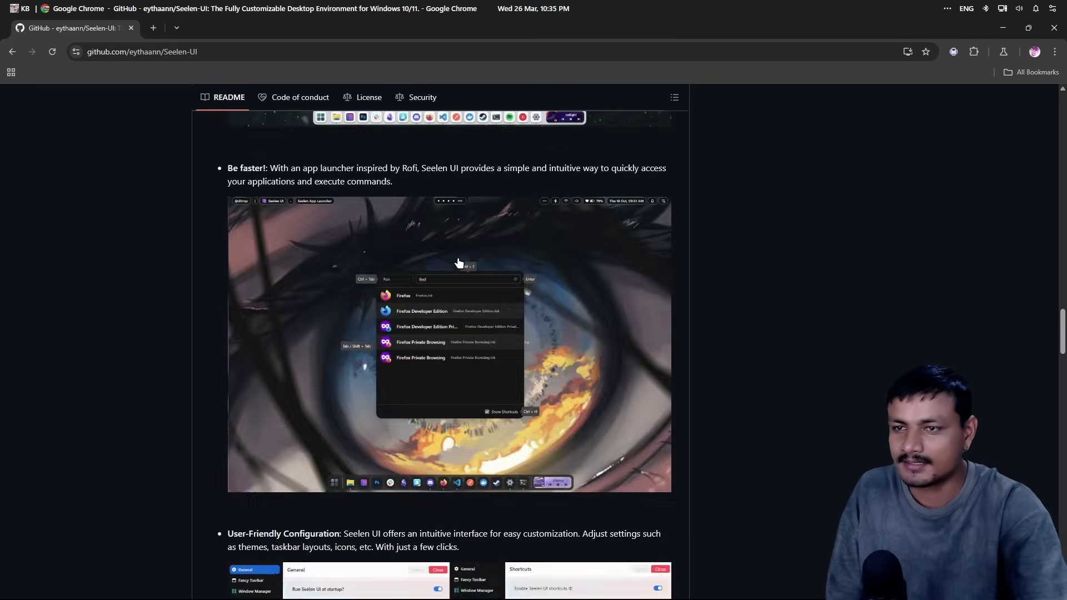
click(1055, 28)
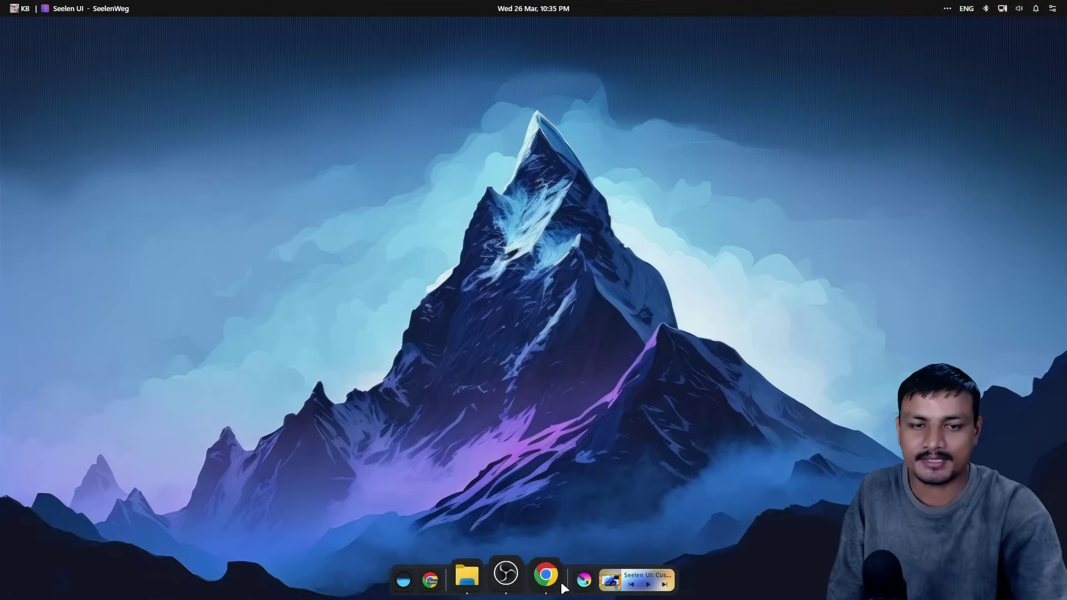
mouse_move(525, 589)
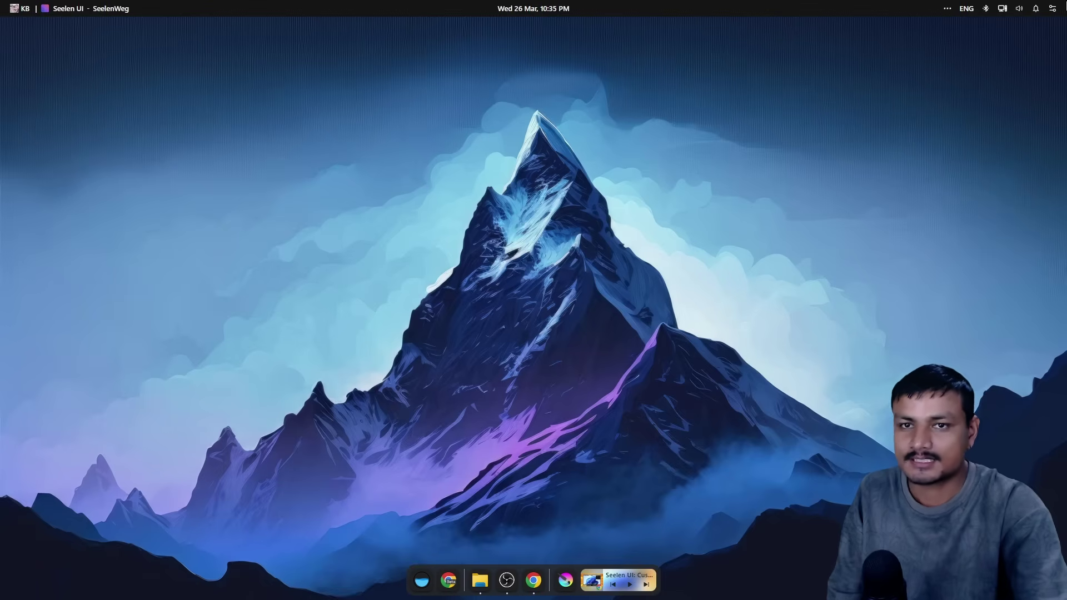
click(947, 9)
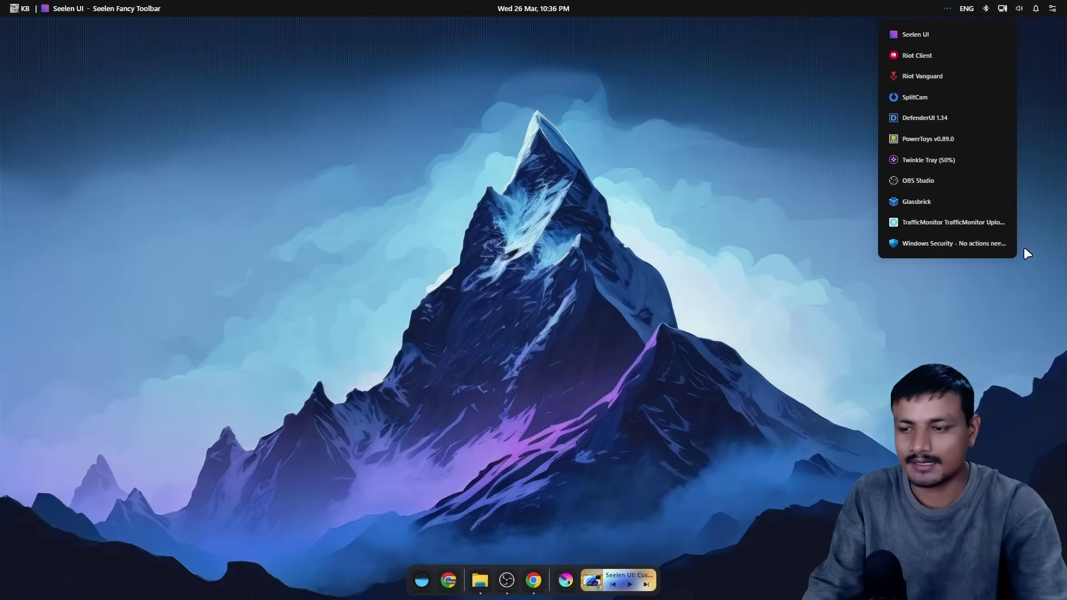
click(586, 304)
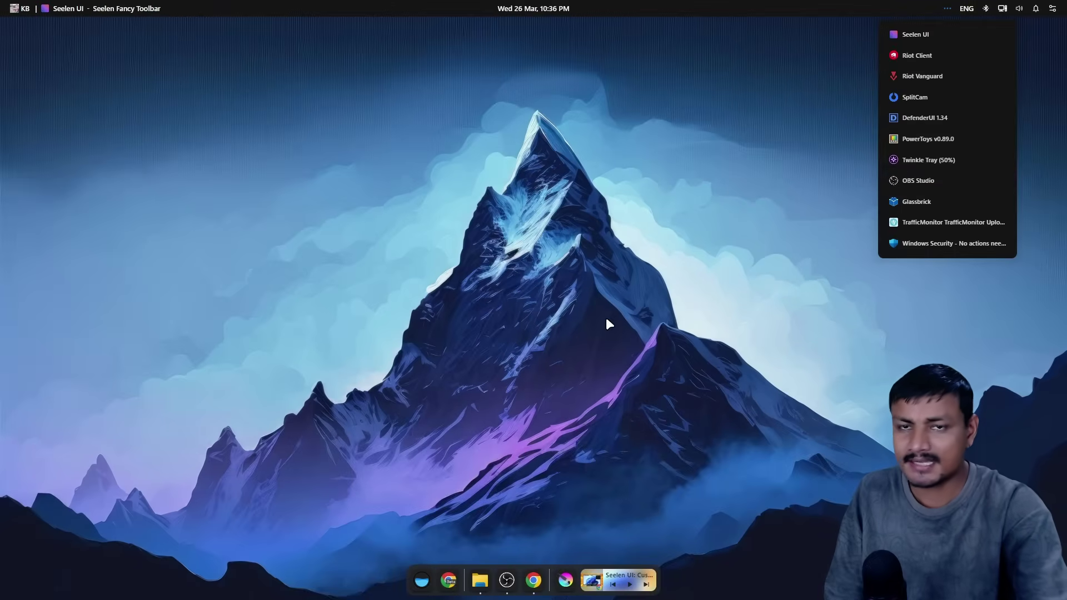
click(606, 321)
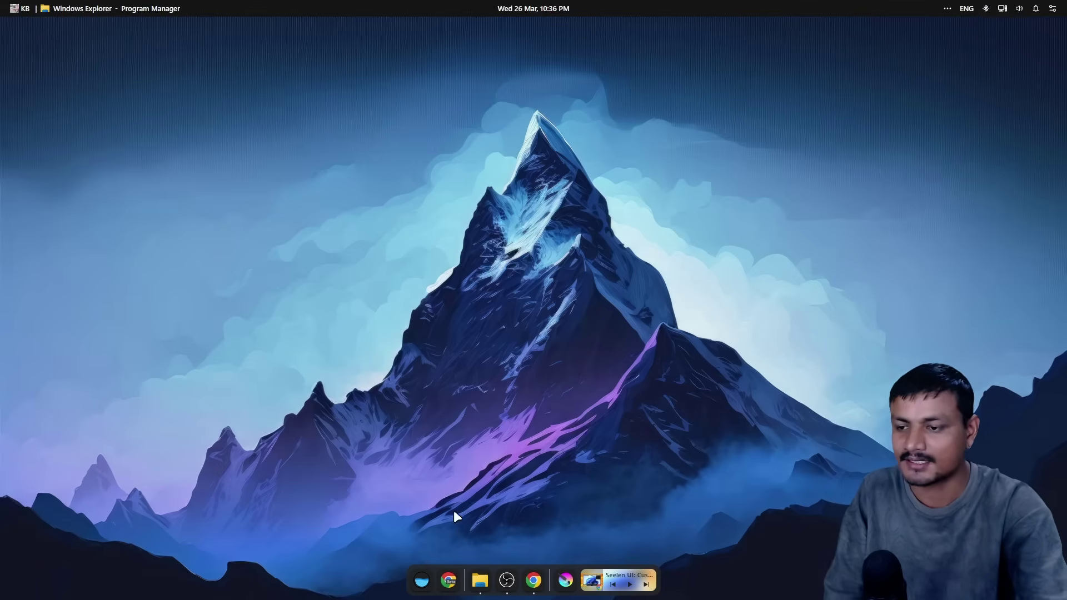
Open Seelen UI Settings from the toolbar's context menu and move the window up-left
right_click(332, 8)
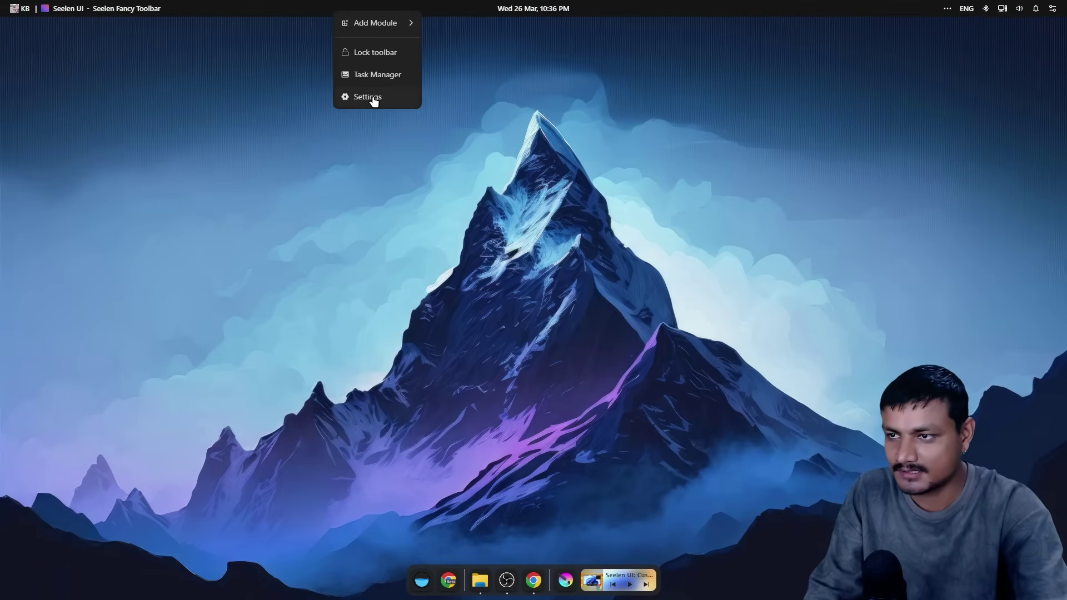
right_click(338, 4)
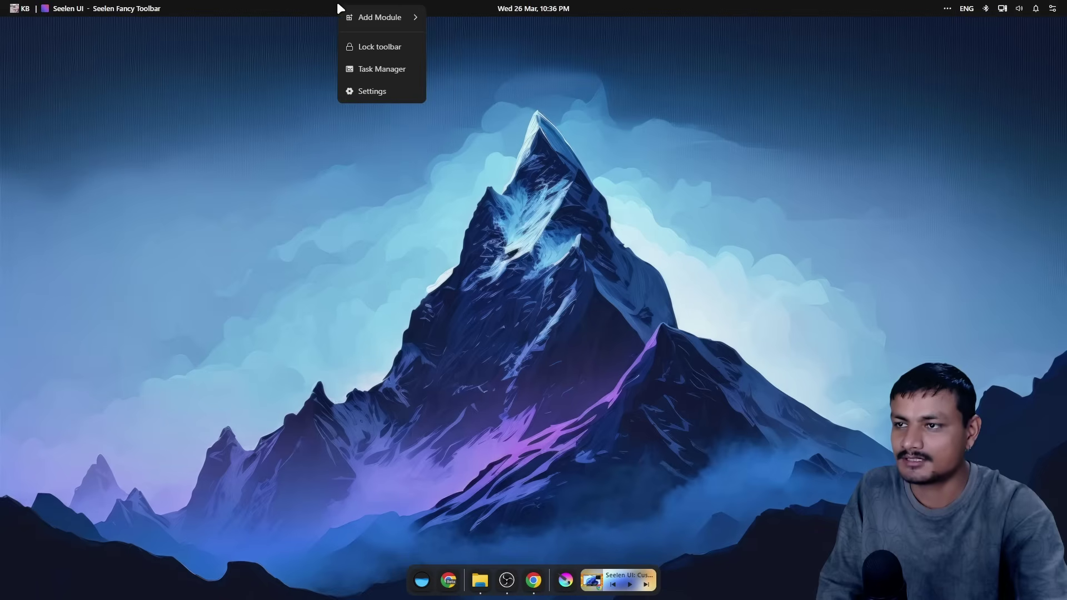
click(383, 94)
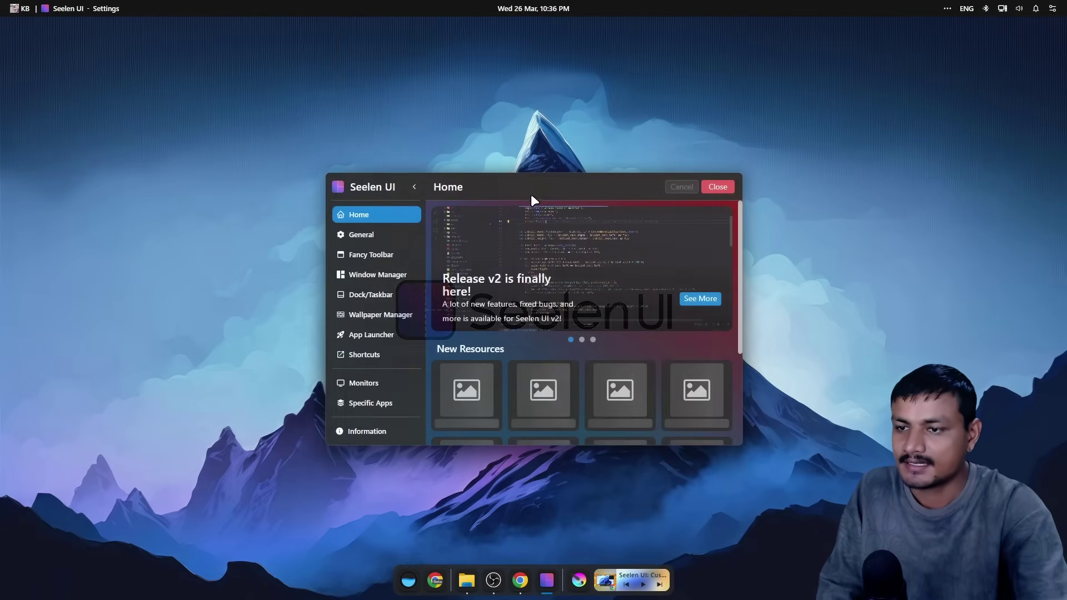
drag(516, 182, 471, 80)
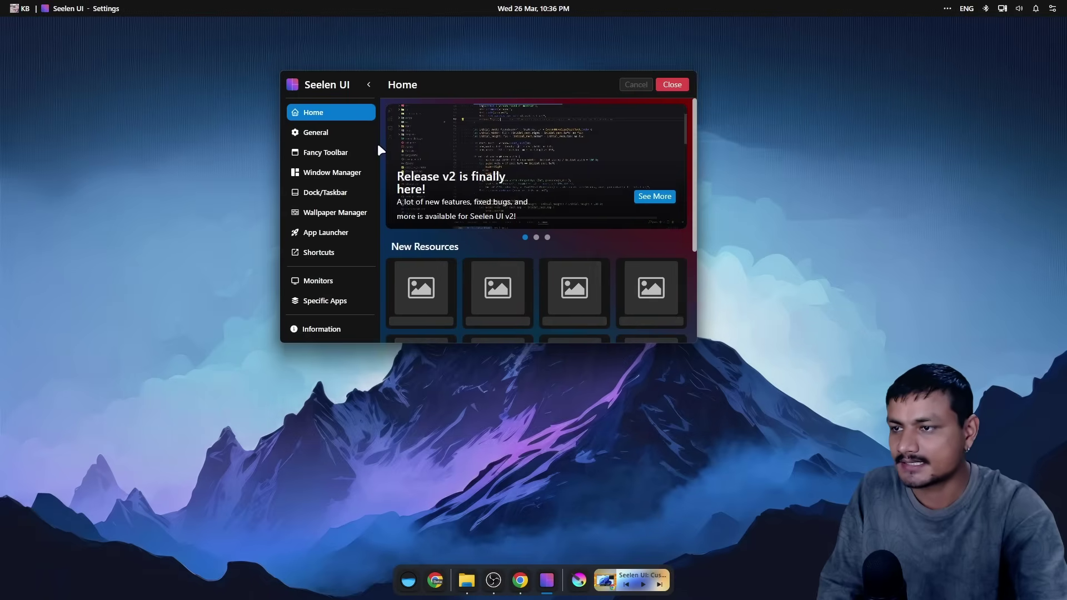
Scroll the settings Home page and switch to the General page
scroll(580, 221, down, 2)
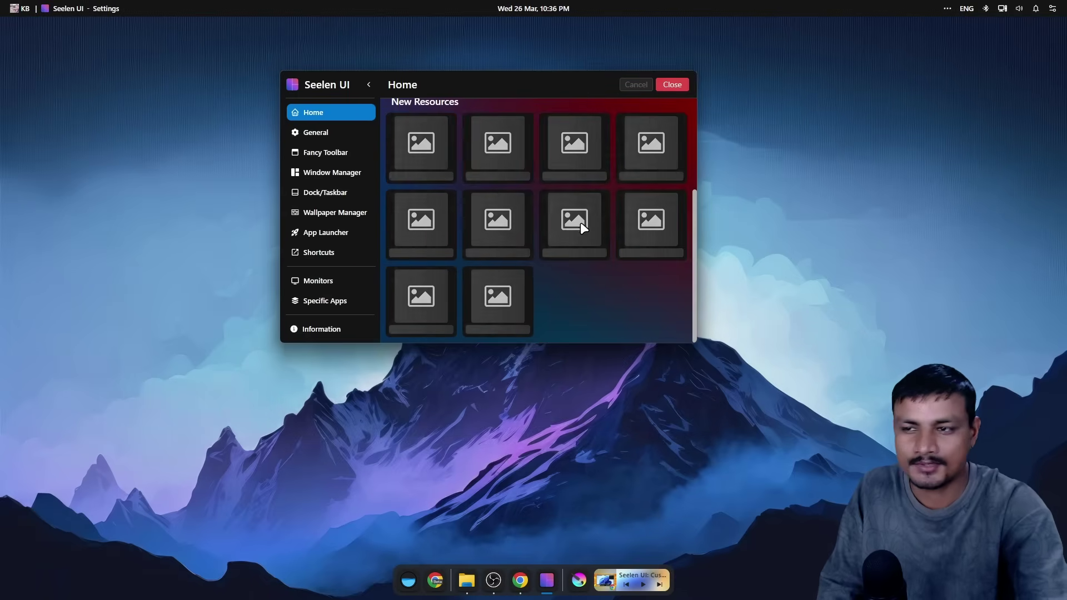
scroll(558, 223, up, 3)
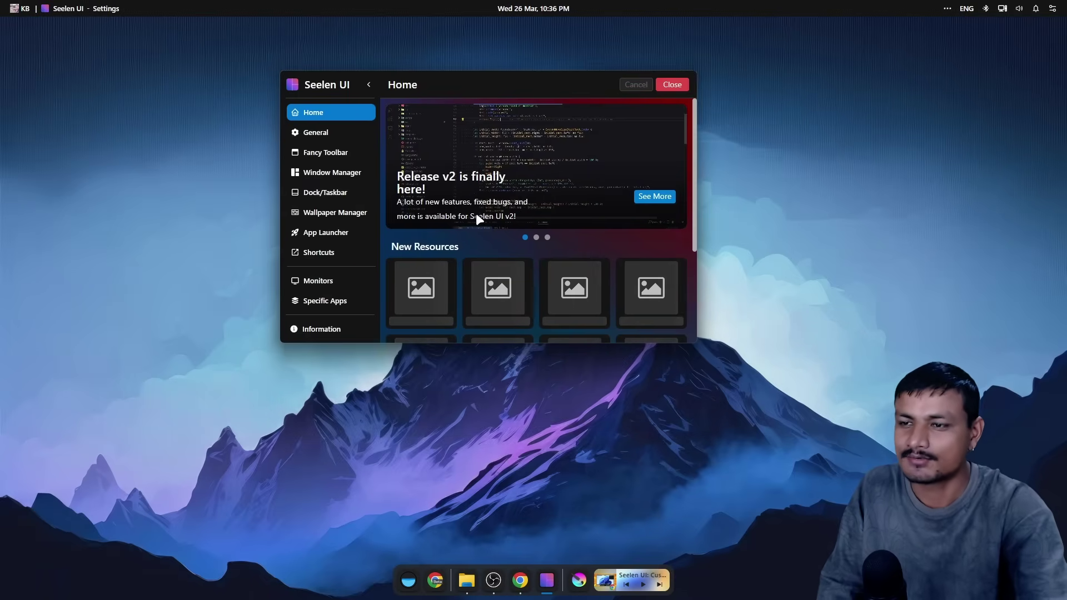
click(309, 137)
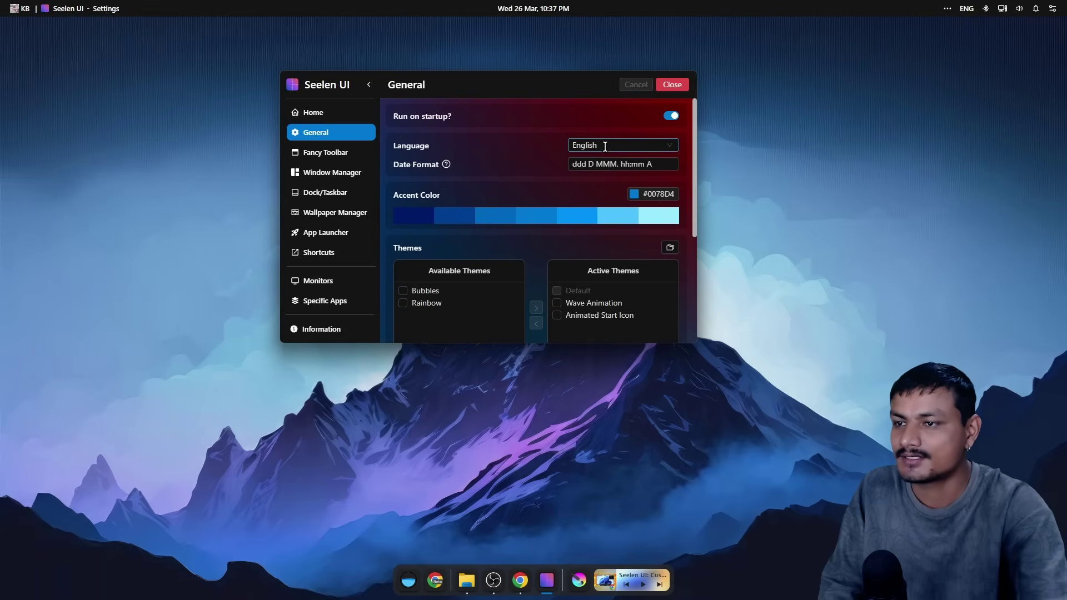
drag(524, 82, 488, 55)
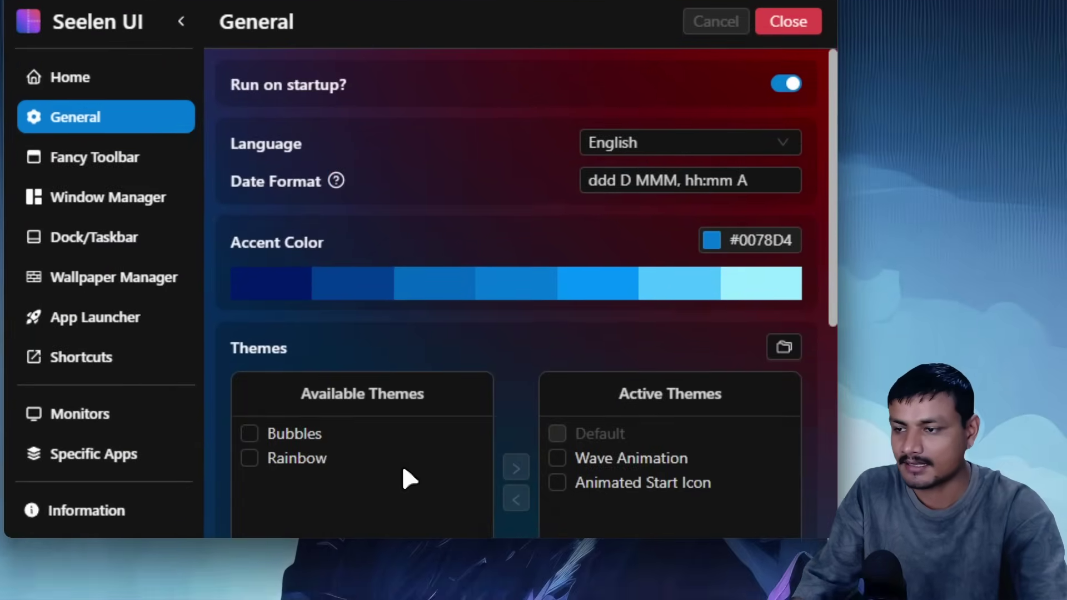
scroll(389, 434, down, 2)
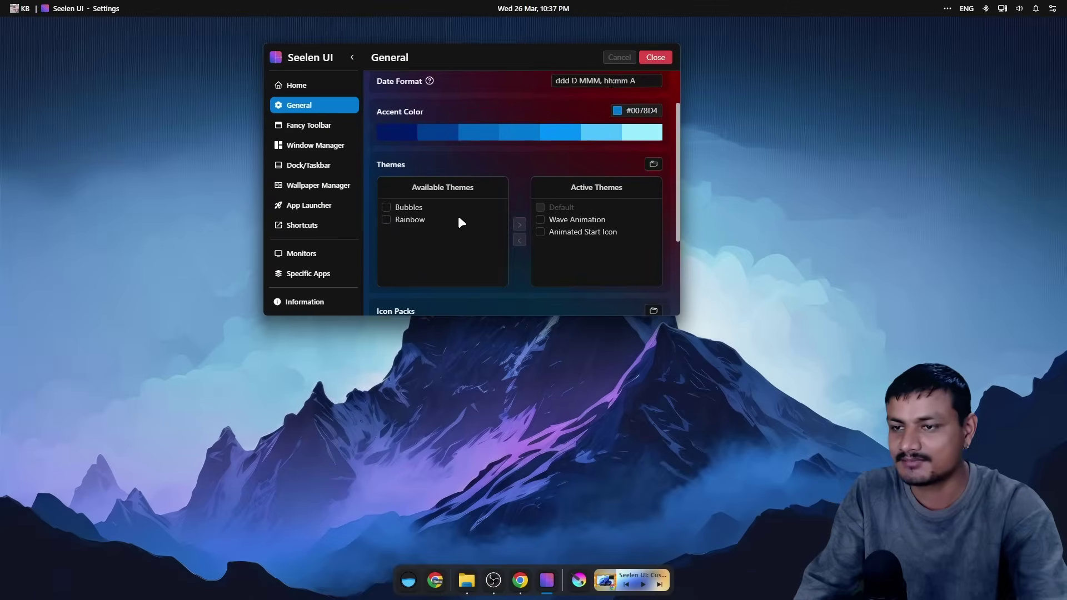
scroll(422, 329, down, 2)
scroll(510, 301, up, 1)
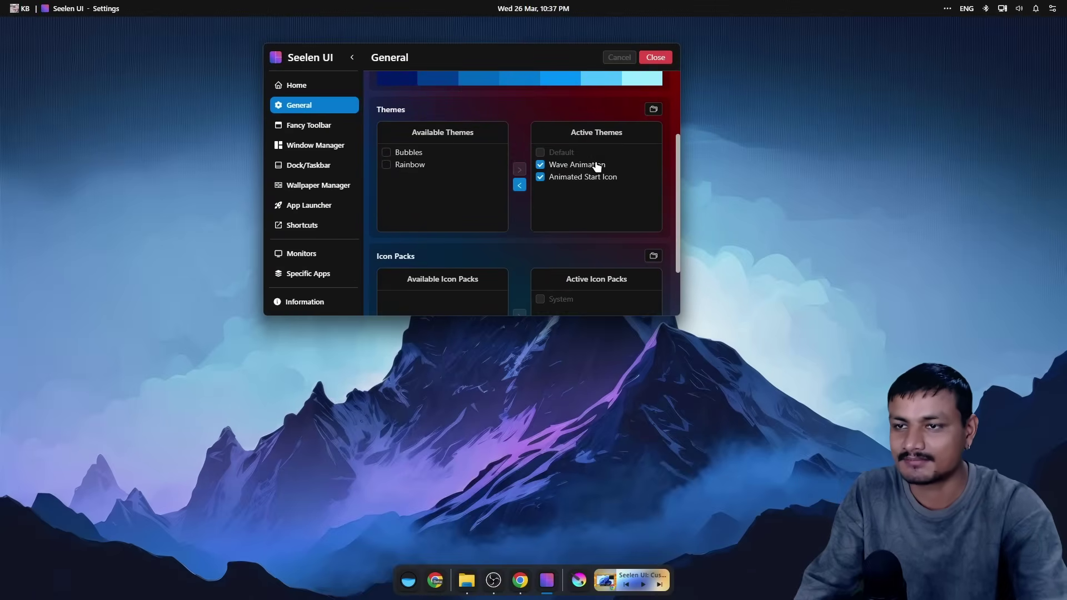
click(519, 185)
click(656, 59)
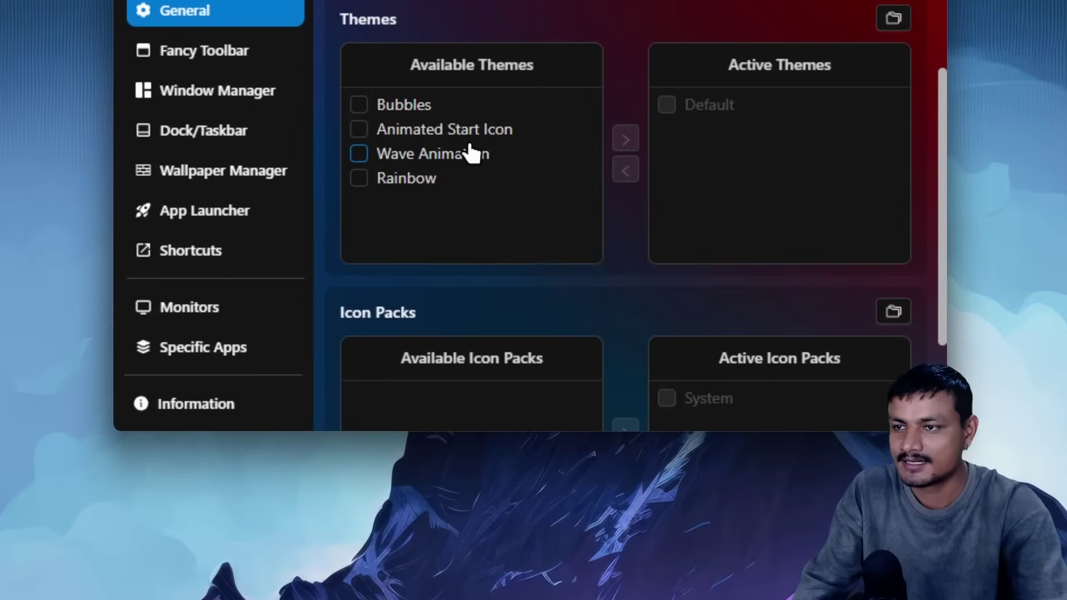
mouse_move(443, 177)
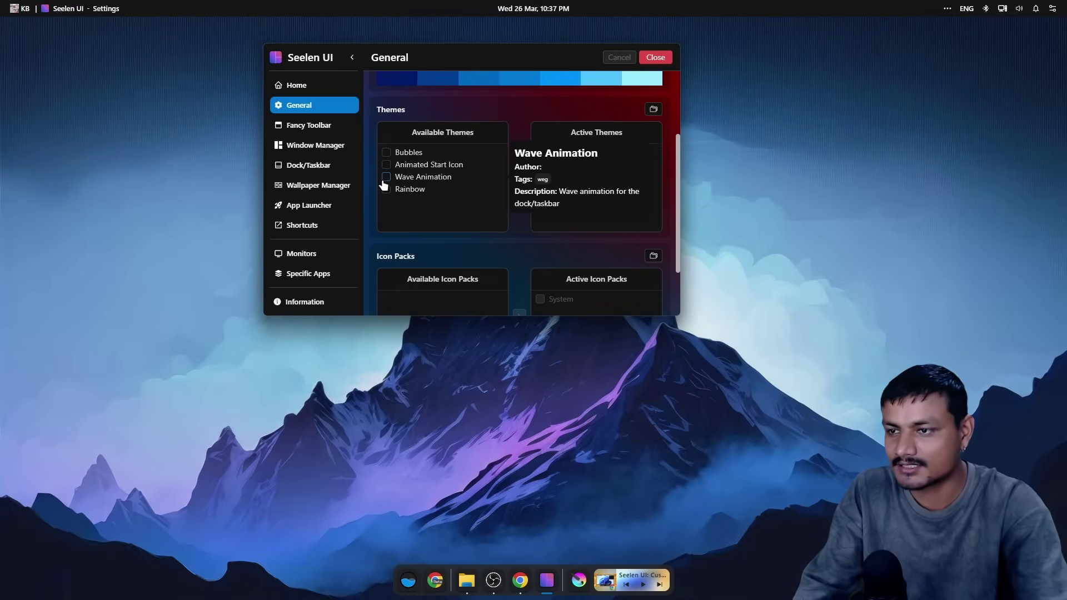
click(387, 164)
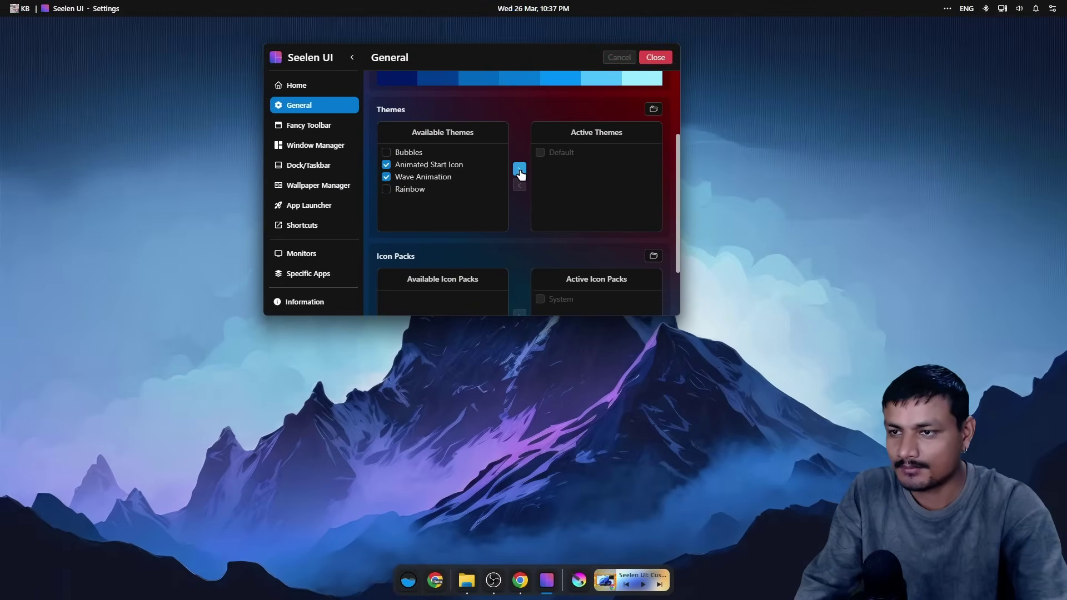
click(519, 172)
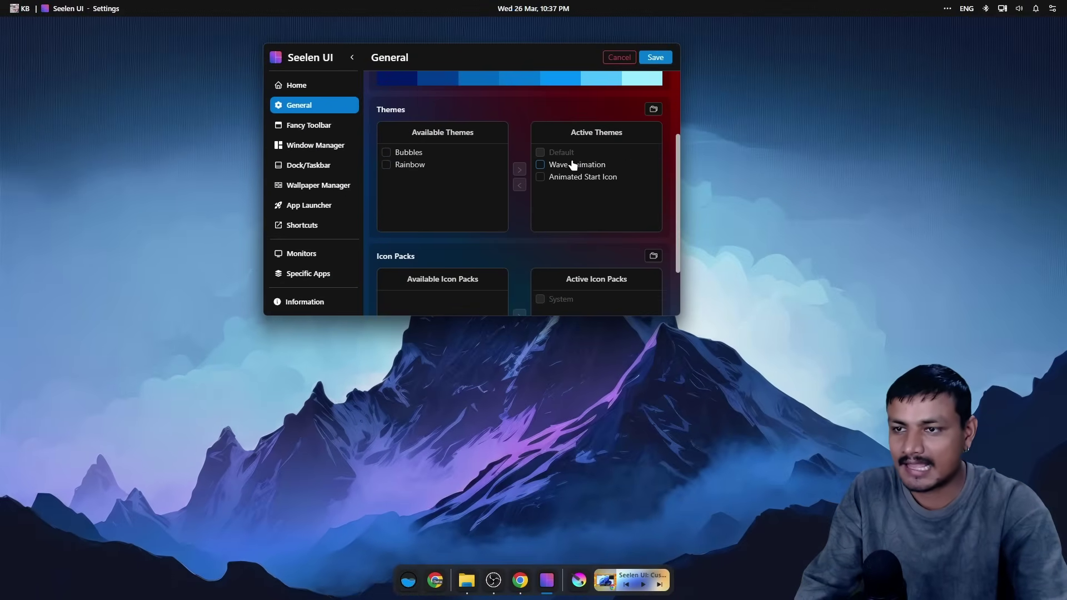
mouse_move(573, 164)
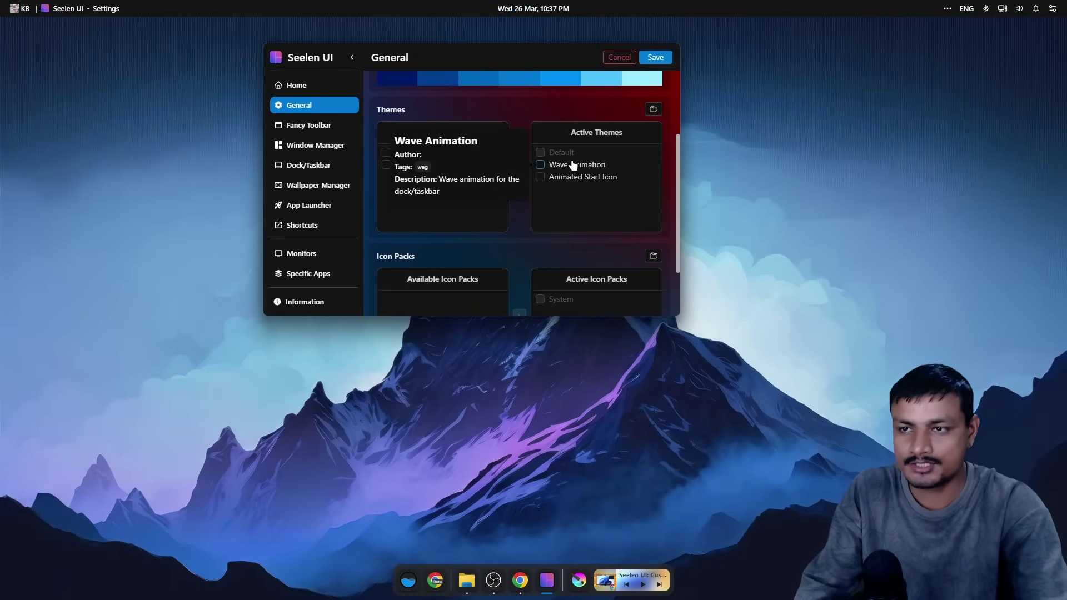
click(661, 59)
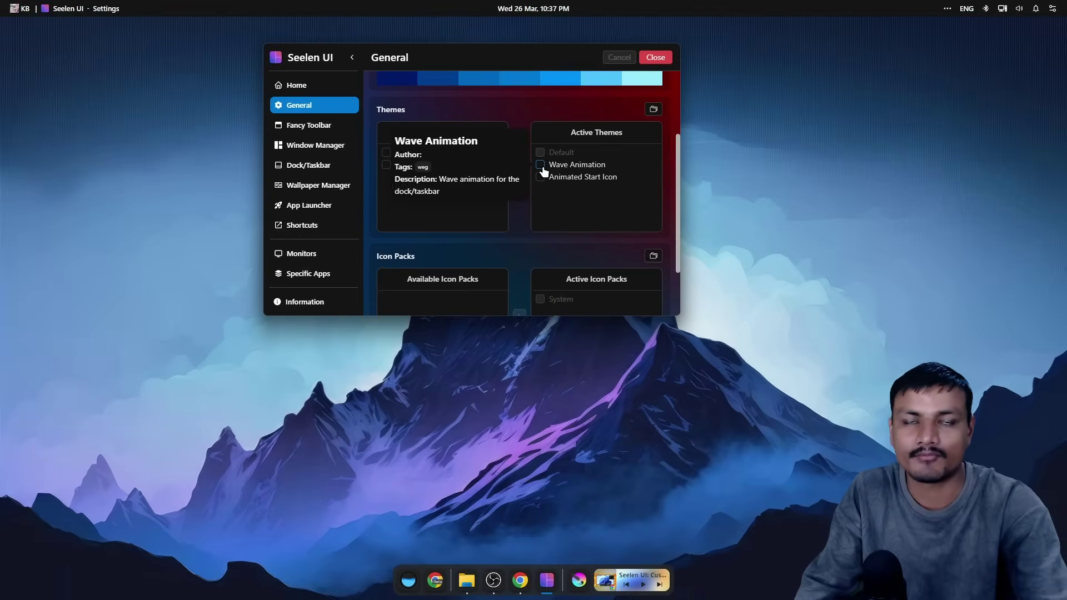
scroll(520, 225, down, 2)
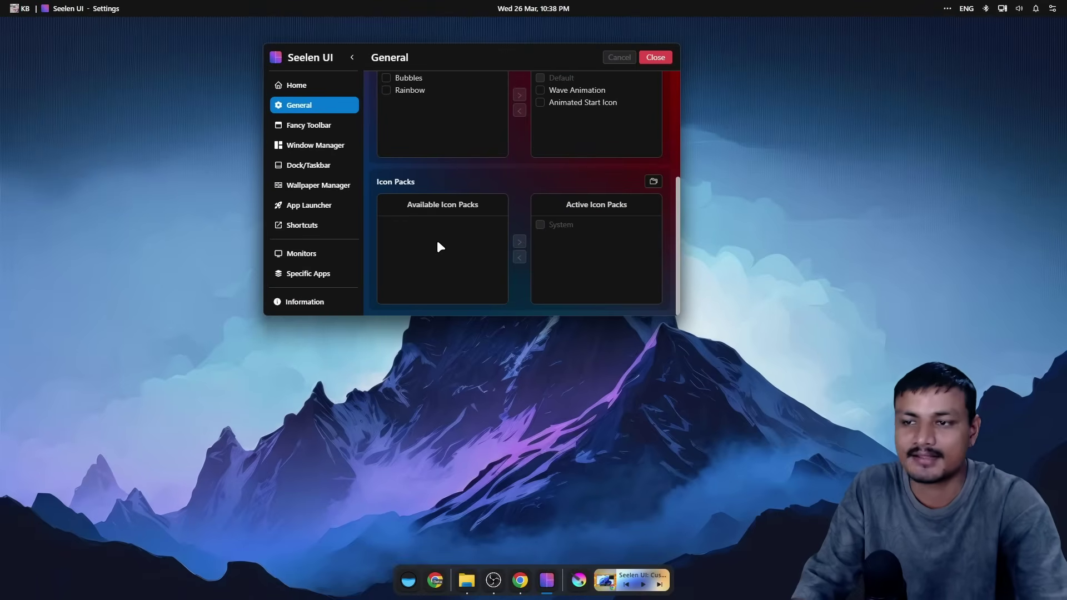
click(653, 182)
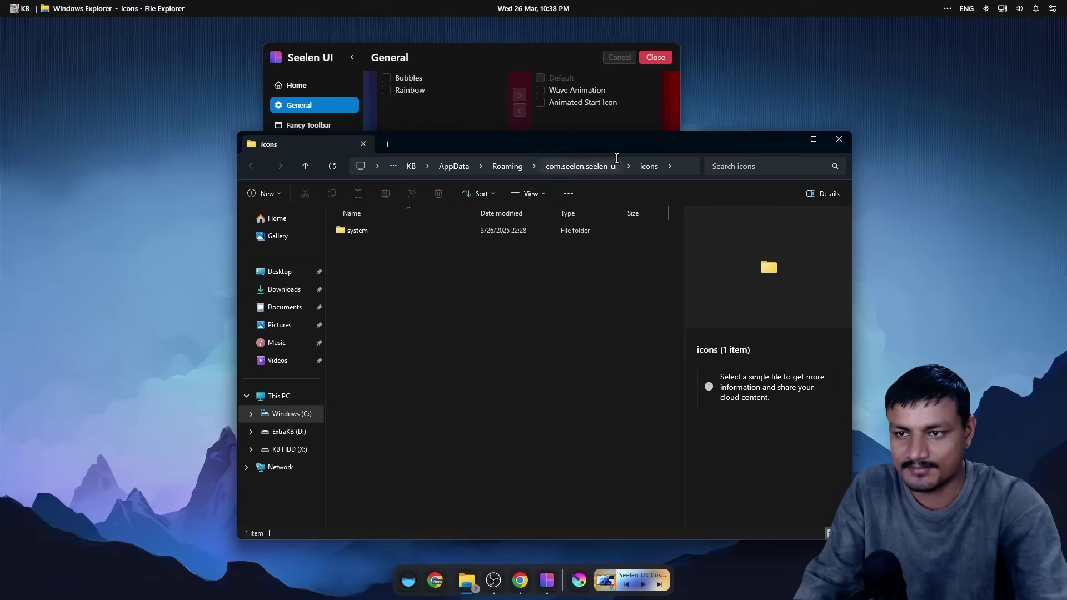
click(838, 141)
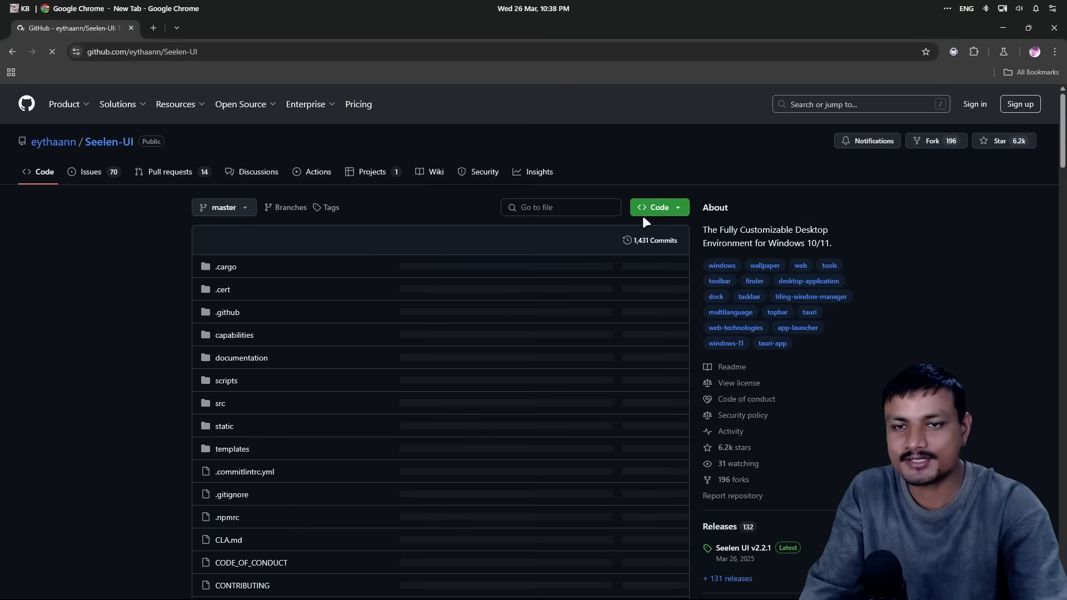
Scroll the Seelen-UI repository to its v2.2.1 release and README, then minimise Chrome
scroll(422, 238, down, 2)
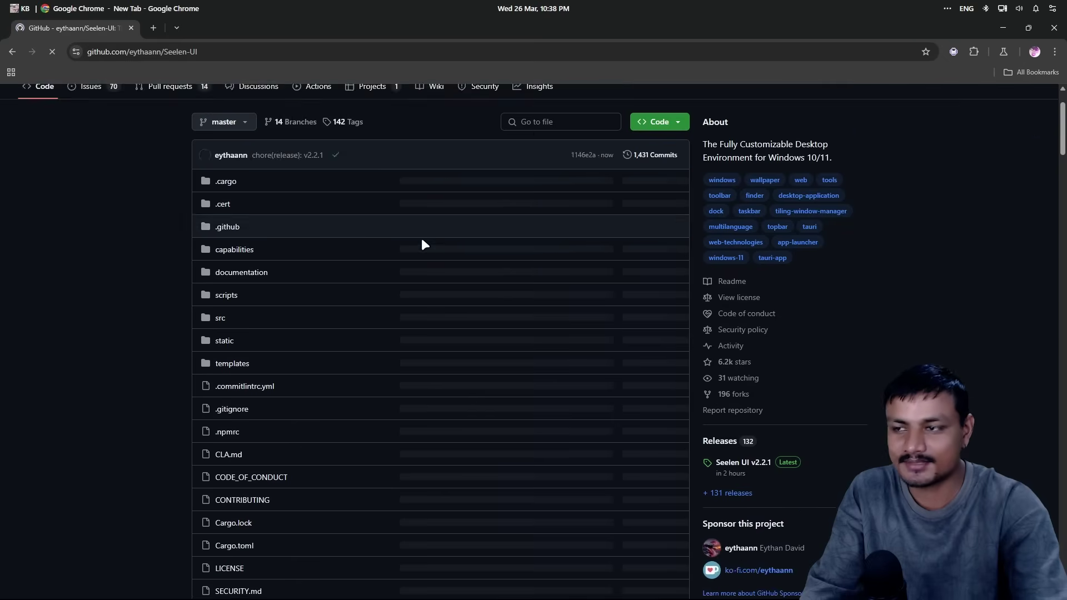
scroll(795, 344, down, 3)
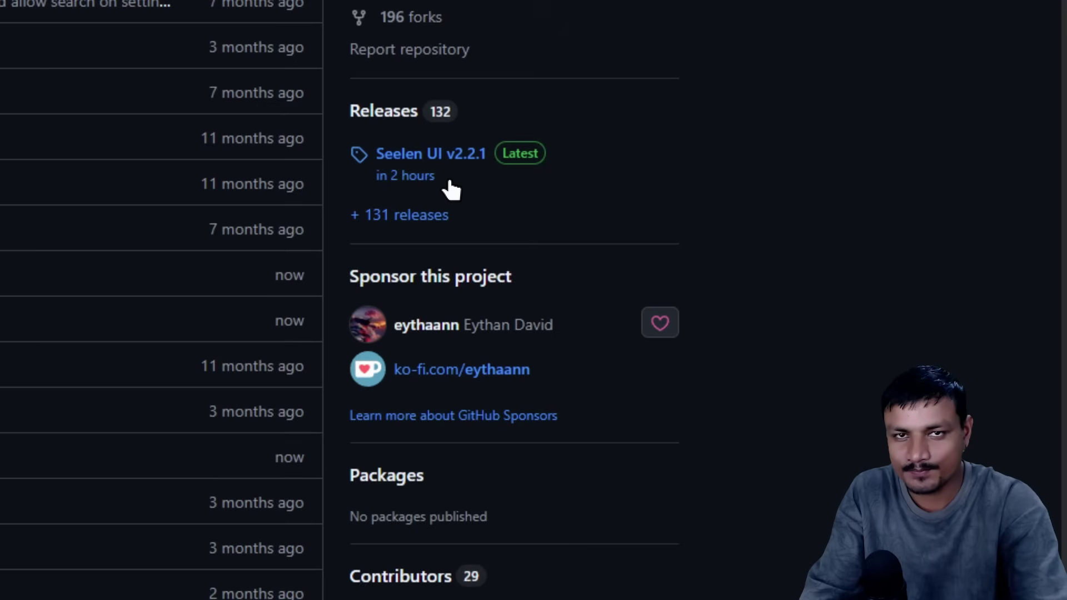
scroll(378, 341, down, 8)
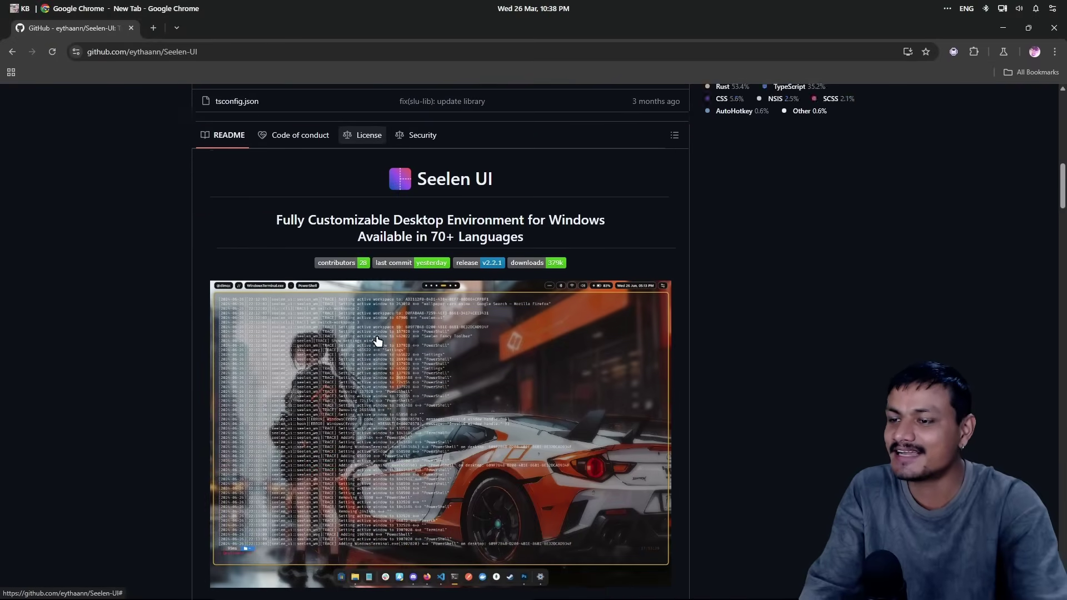
scroll(377, 341, down, 5)
scroll(433, 310, up, 4)
scroll(461, 246, down, 2)
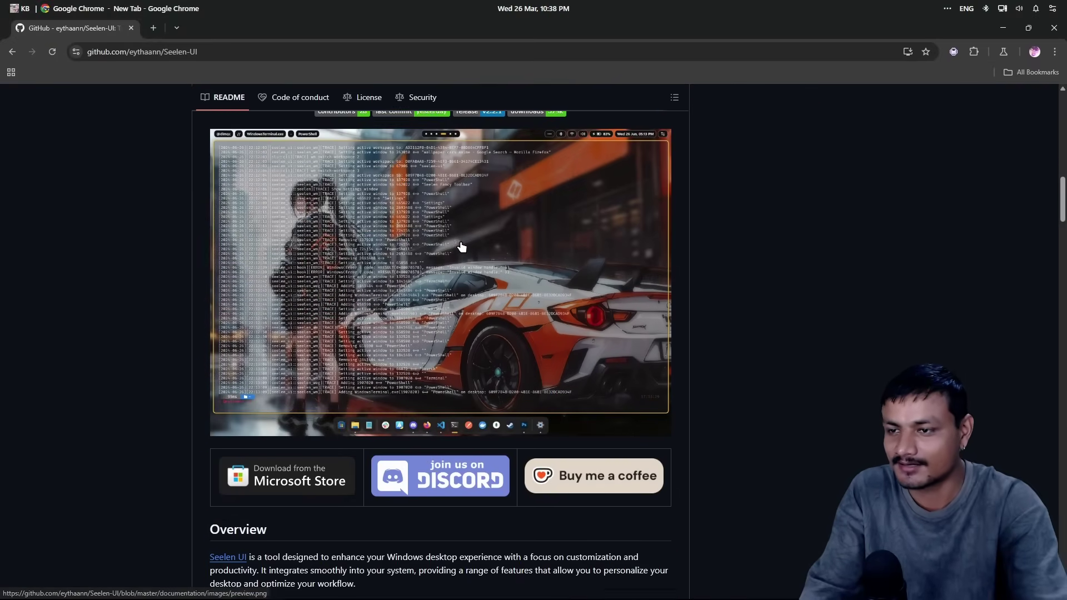
scroll(461, 246, down, 1)
scroll(461, 246, up, 5)
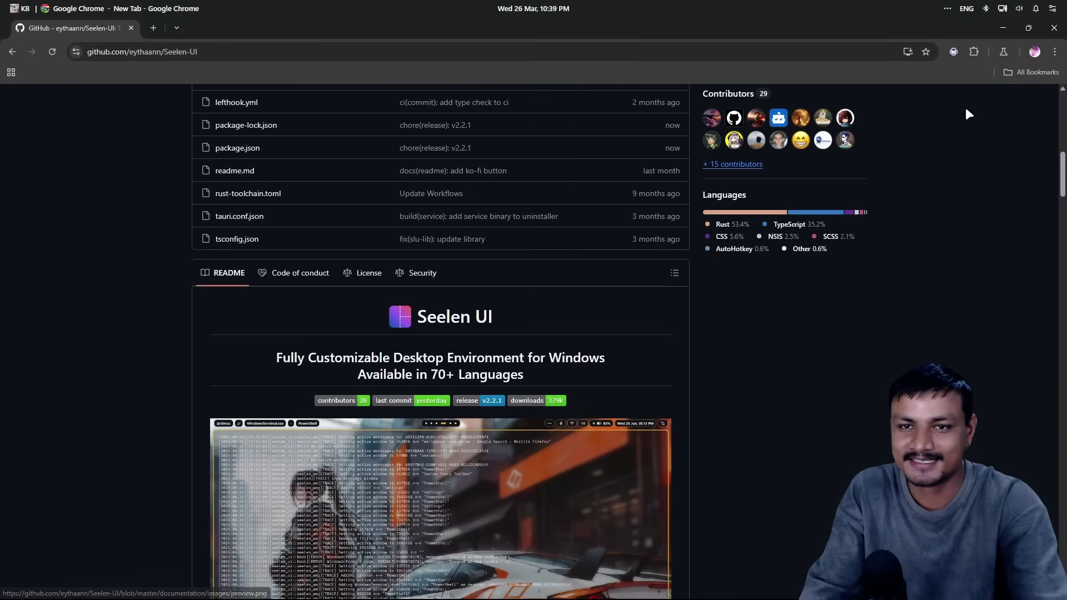
click(1000, 30)
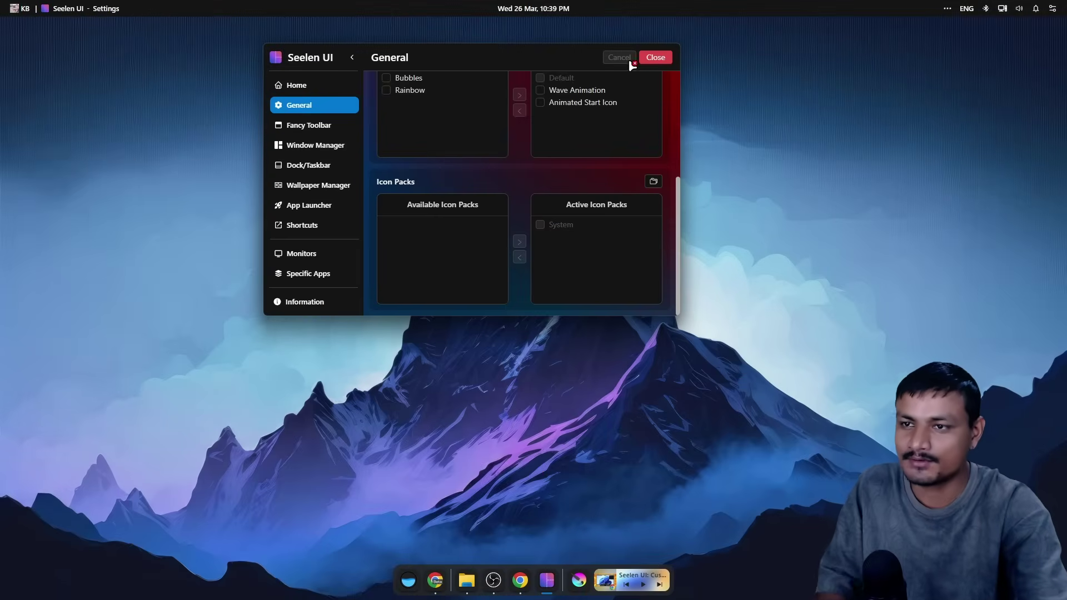
Activate and save the Rainbow theme, then remove it from the active themes
drag(468, 51, 474, 133)
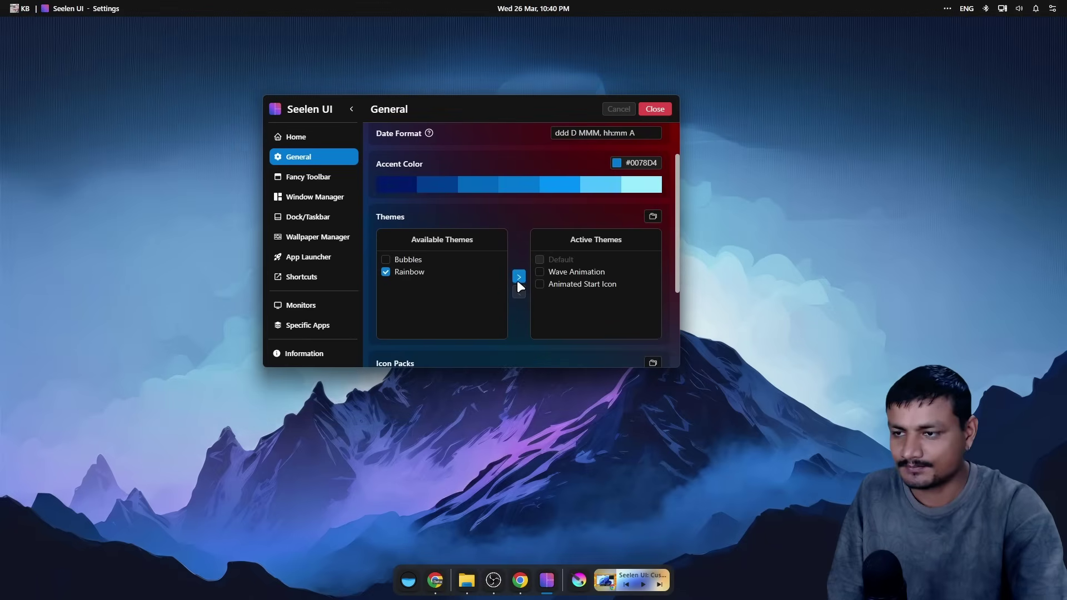
click(519, 277)
click(655, 109)
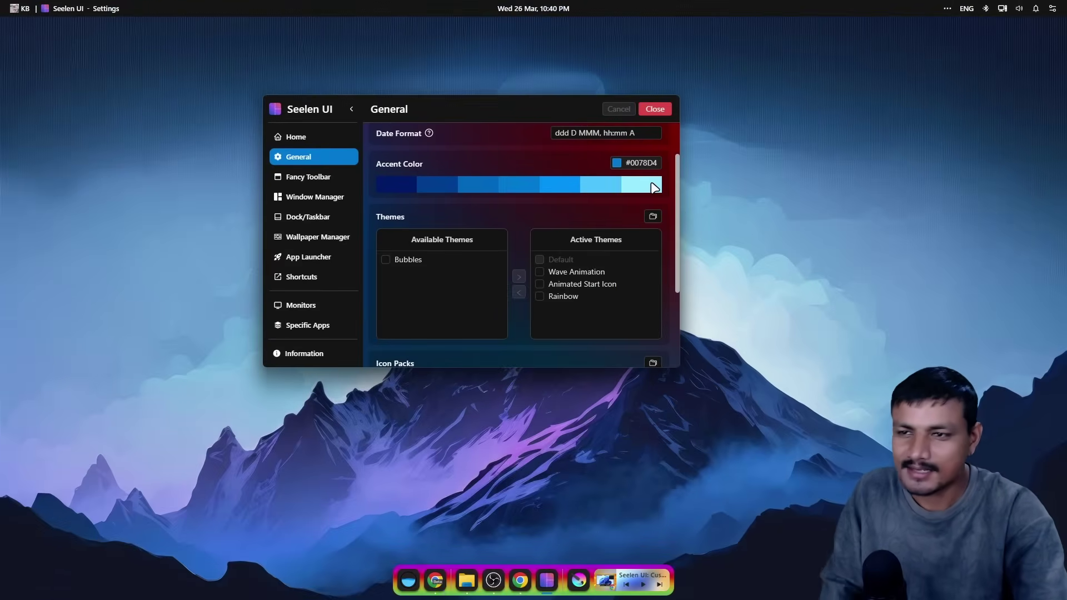
click(540, 297)
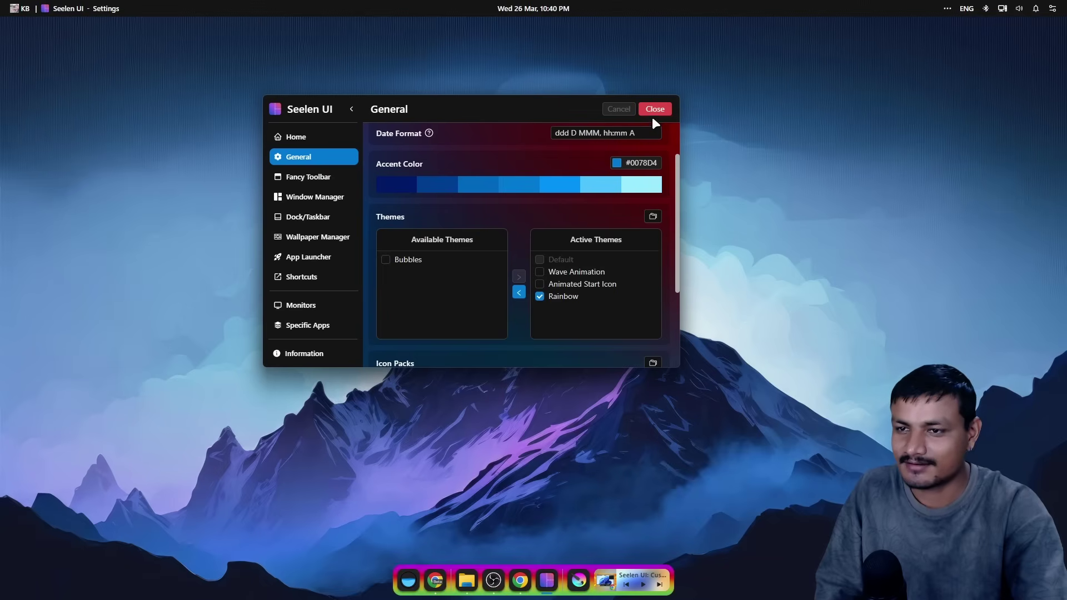
click(519, 292)
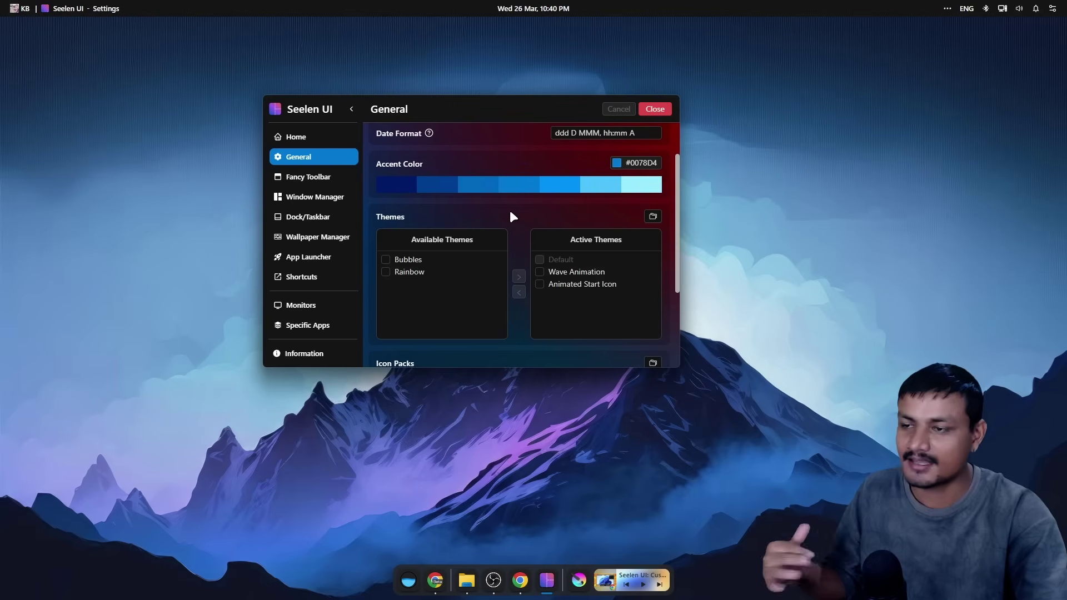
In Fancy Toolbar settings, toggle the toolbar off and on, then set its position back to top
click(318, 175)
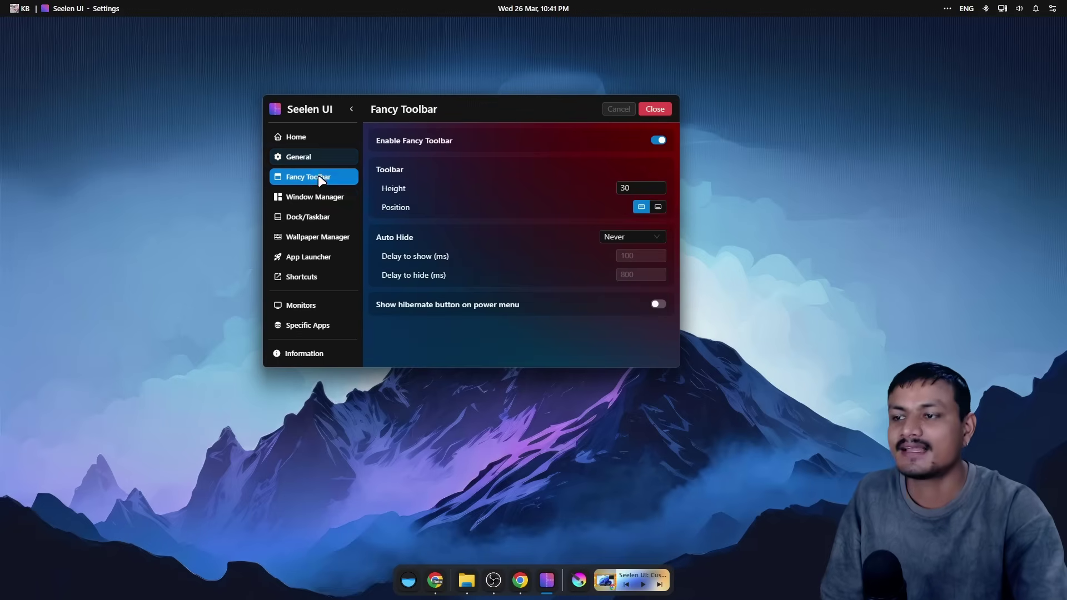
click(660, 141)
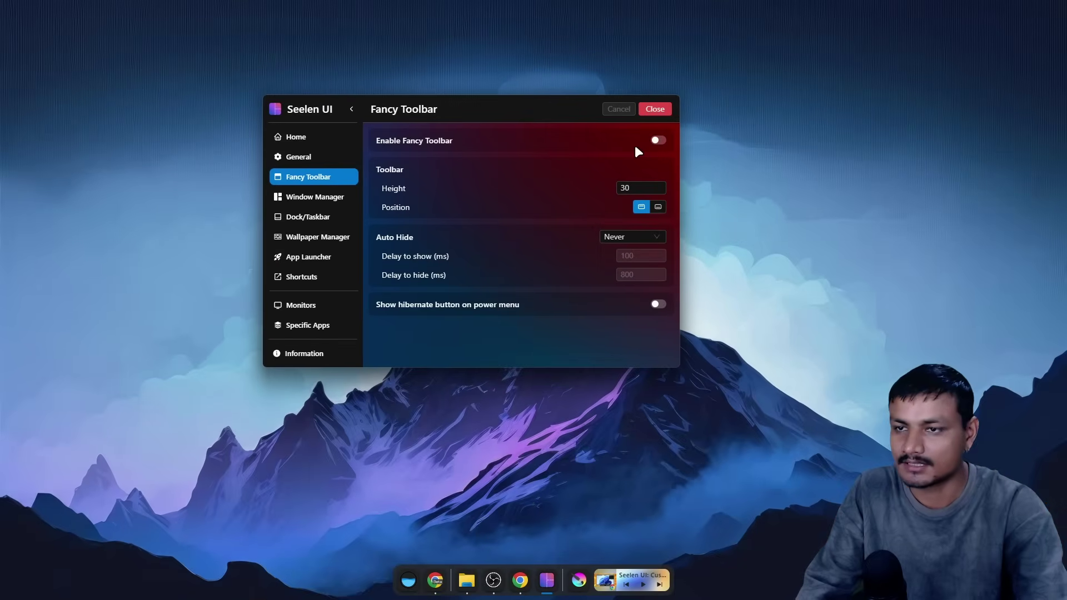
click(656, 141)
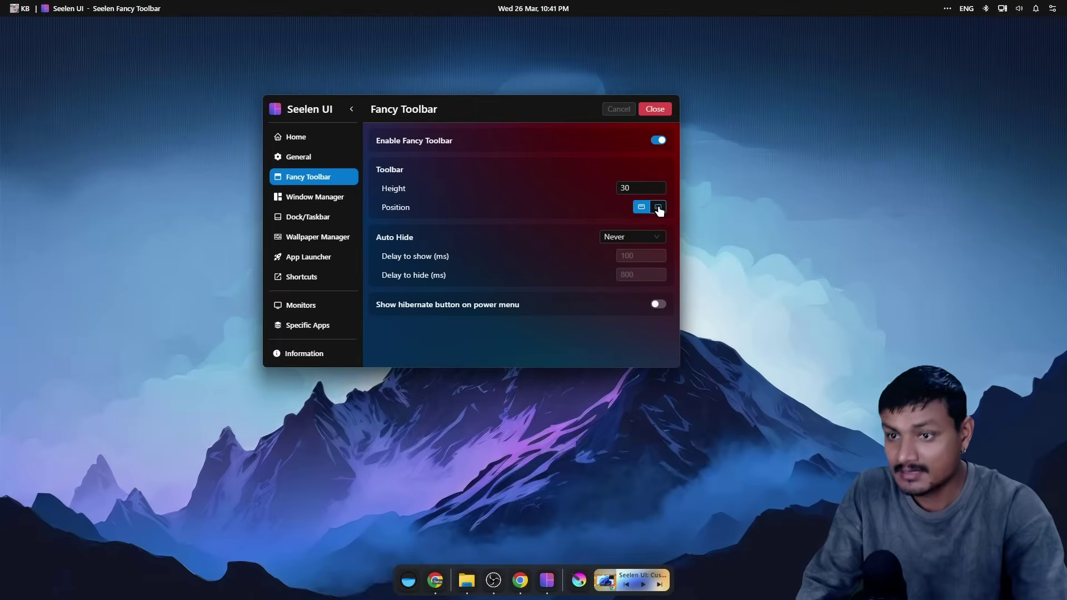
click(659, 207)
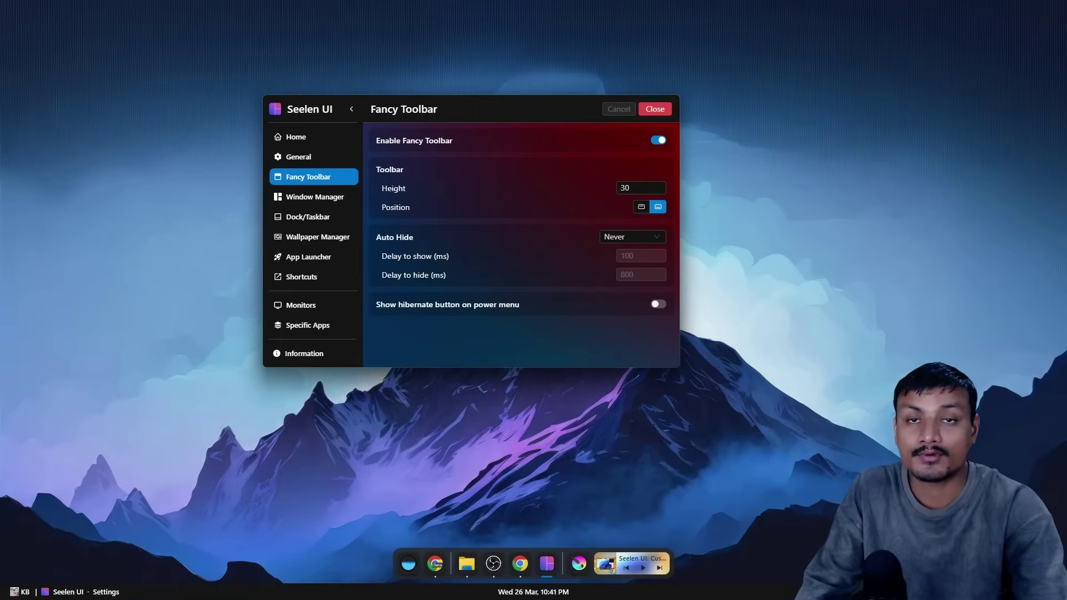
click(641, 206)
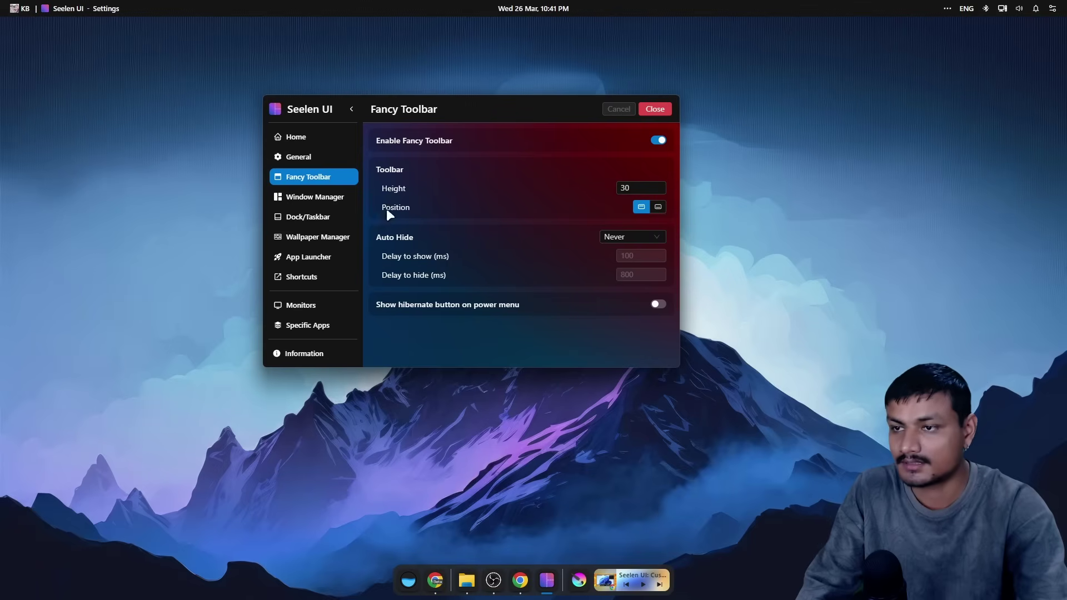
Add the numbered workspaces module to the toolbar
right_click(328, 7)
right_click(662, 5)
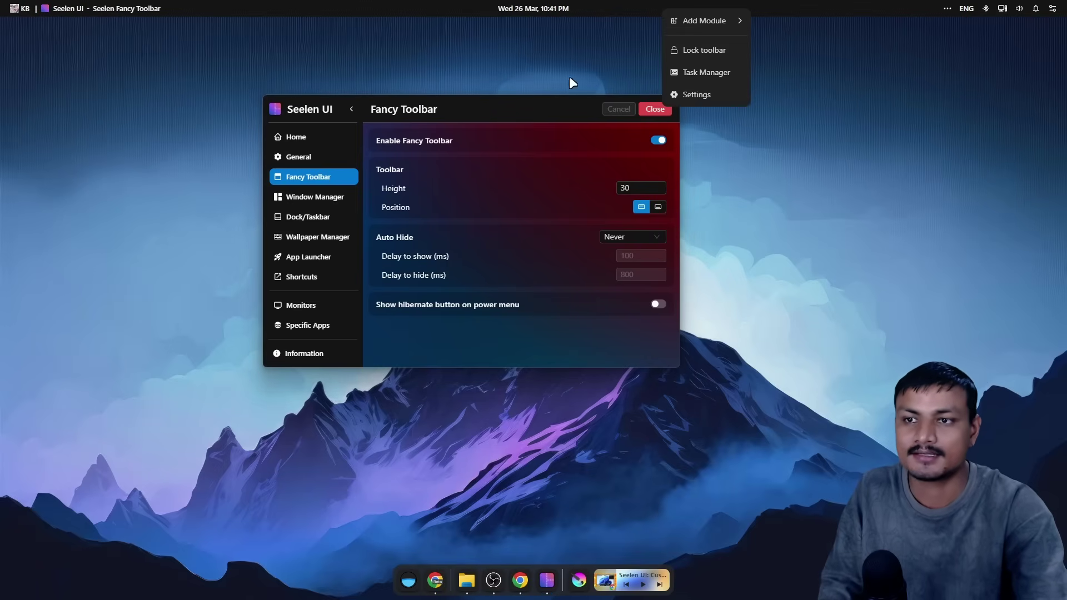
mouse_move(701, 25)
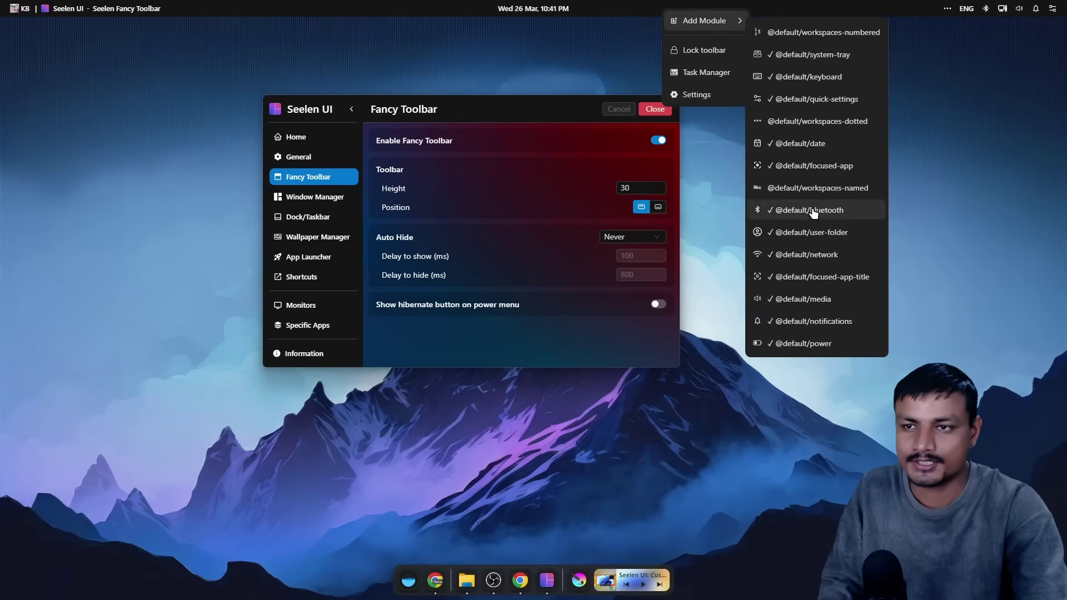
click(822, 32)
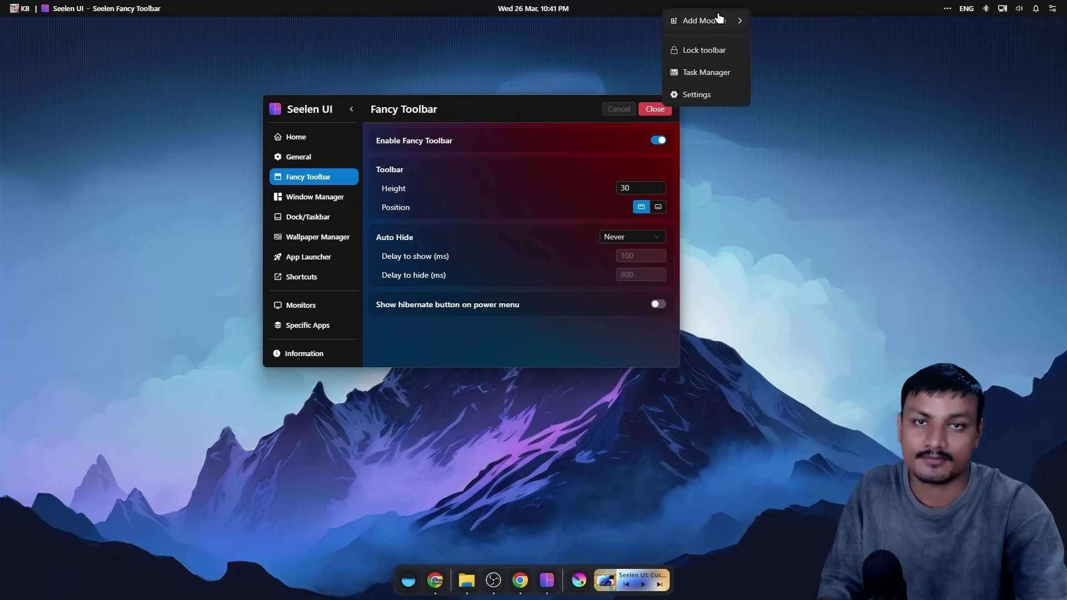
click(533, 8)
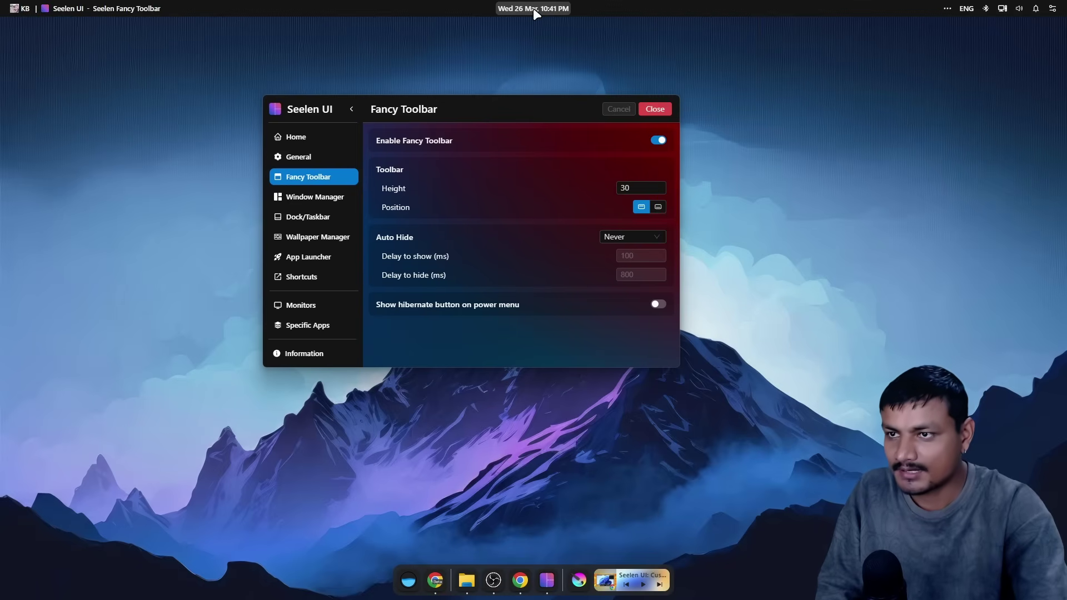
right_click(532, 7)
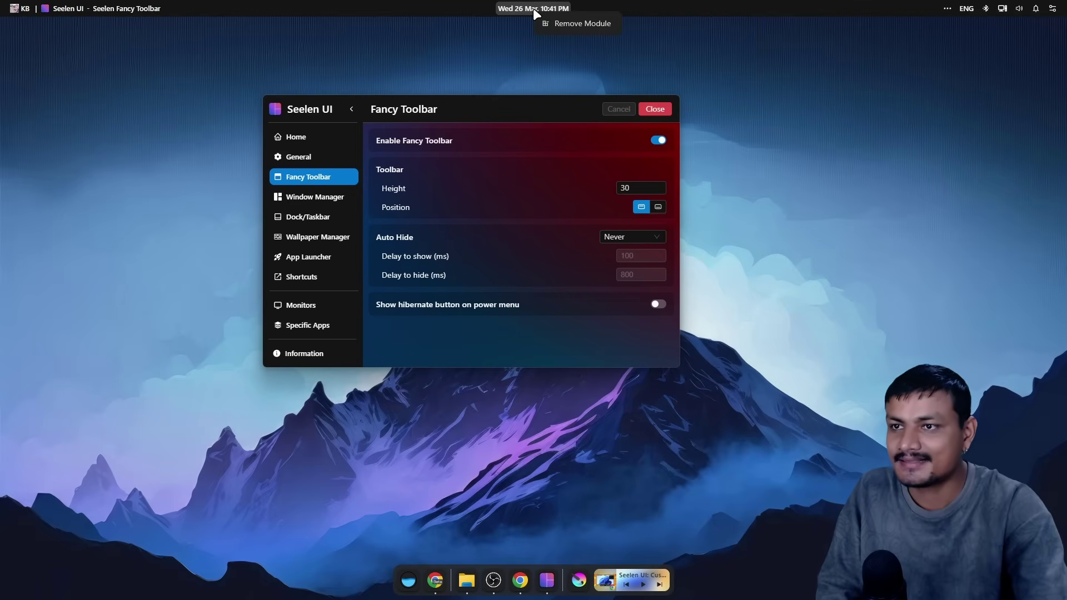
click(575, 24)
right_click(502, 5)
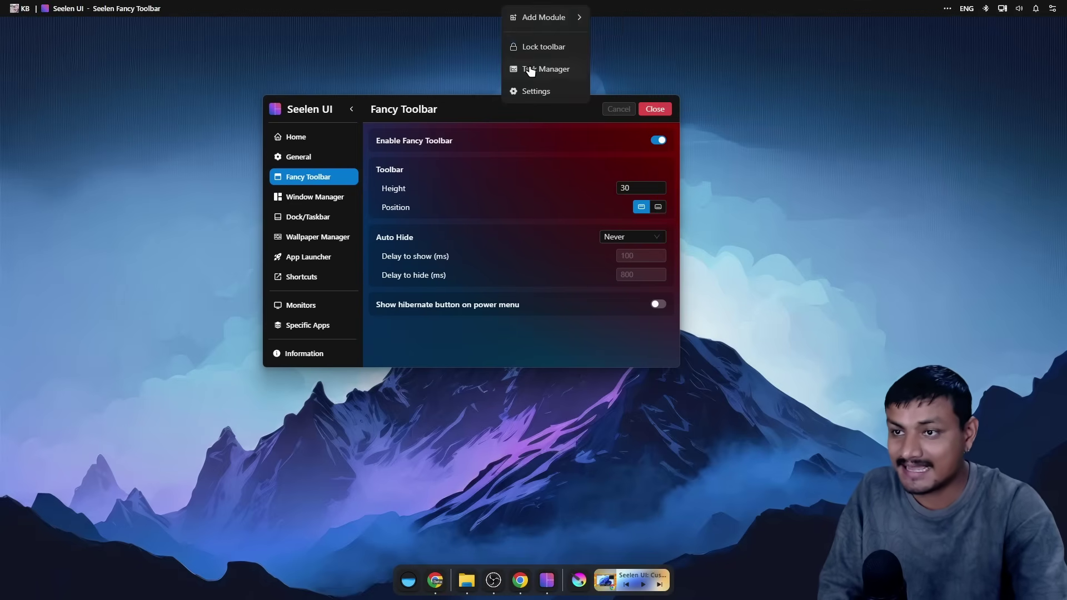
mouse_move(572, 17)
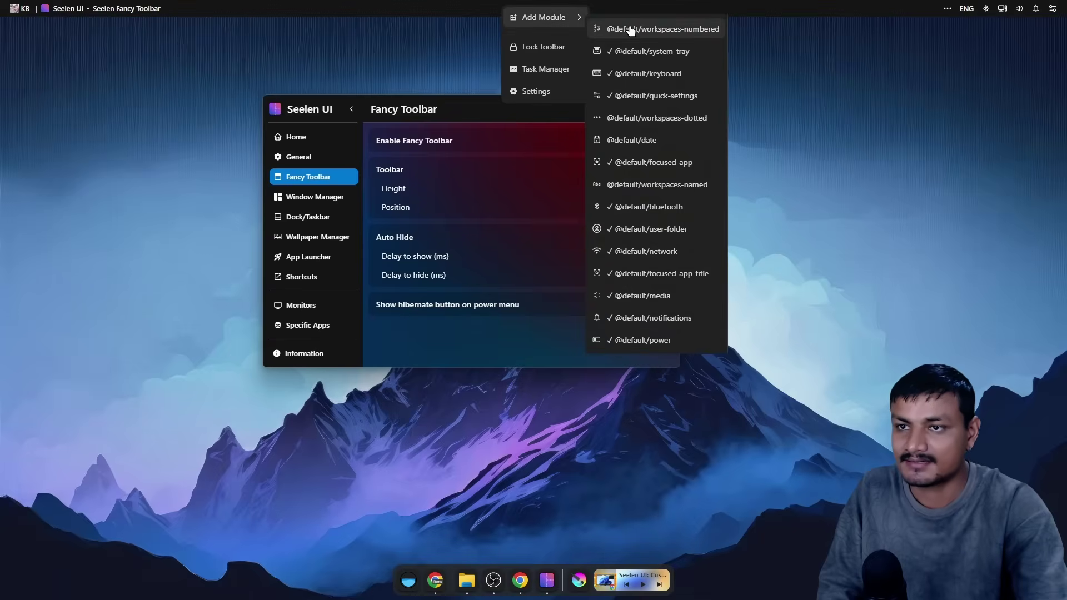
click(631, 140)
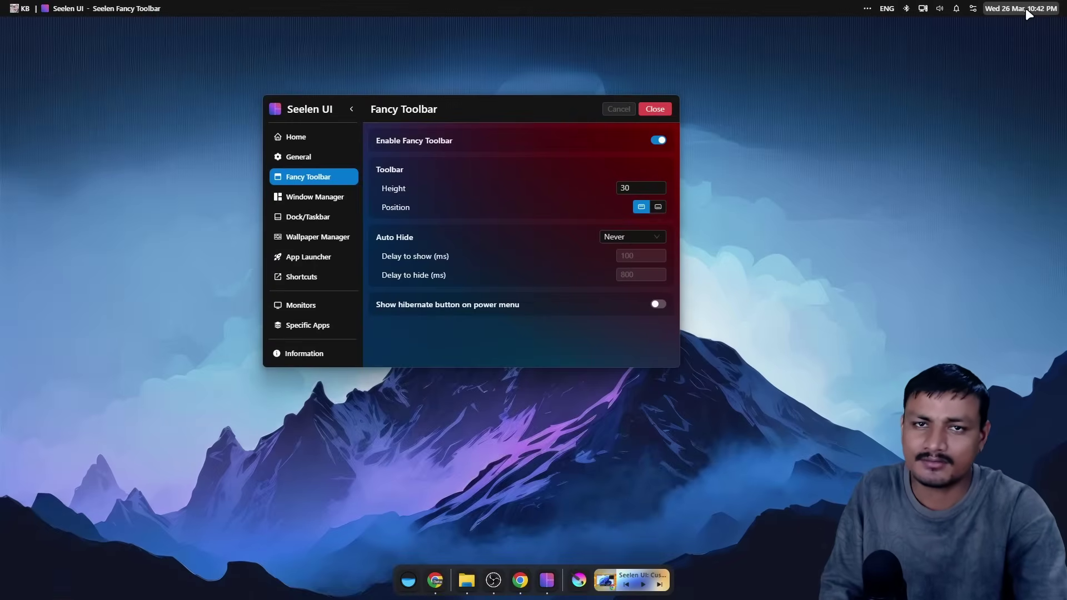
Move the date/time and ENG indicator to the toolbar centre and remove the Bluetooth module
drag(1026, 8, 469, 11)
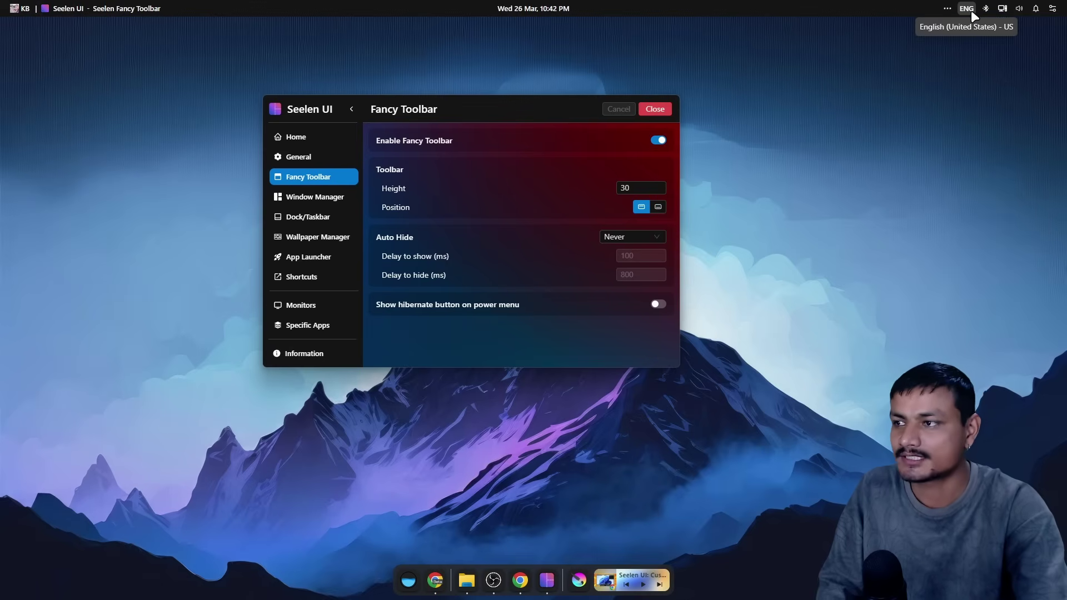
drag(972, 11, 594, 8)
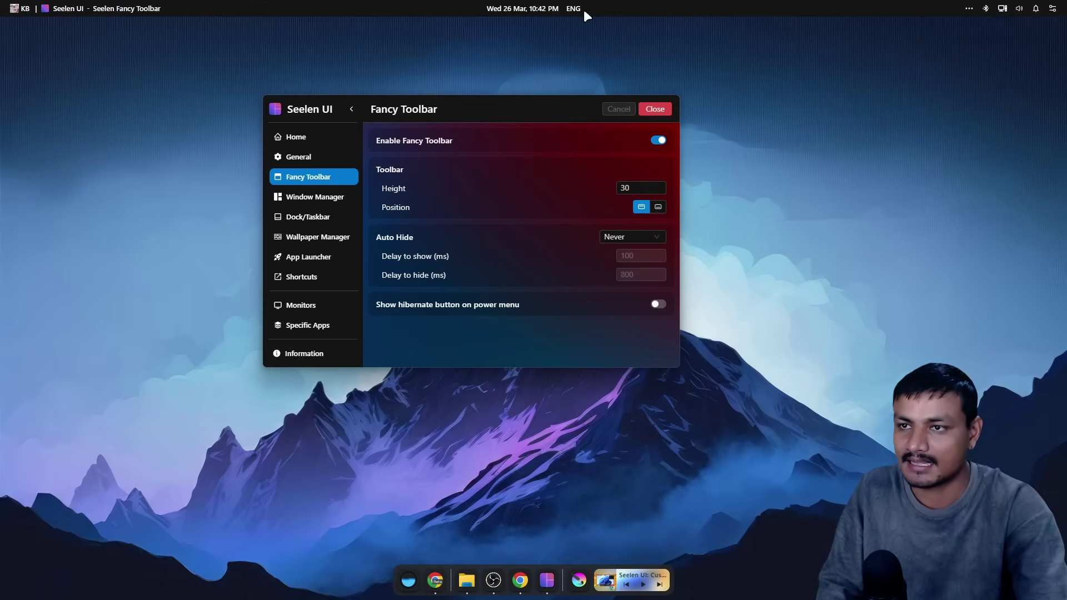
mouse_move(986, 9)
mouse_down()
mouse_move(588, 12)
mouse_move(975, 9)
mouse_up()
right_click(967, 7)
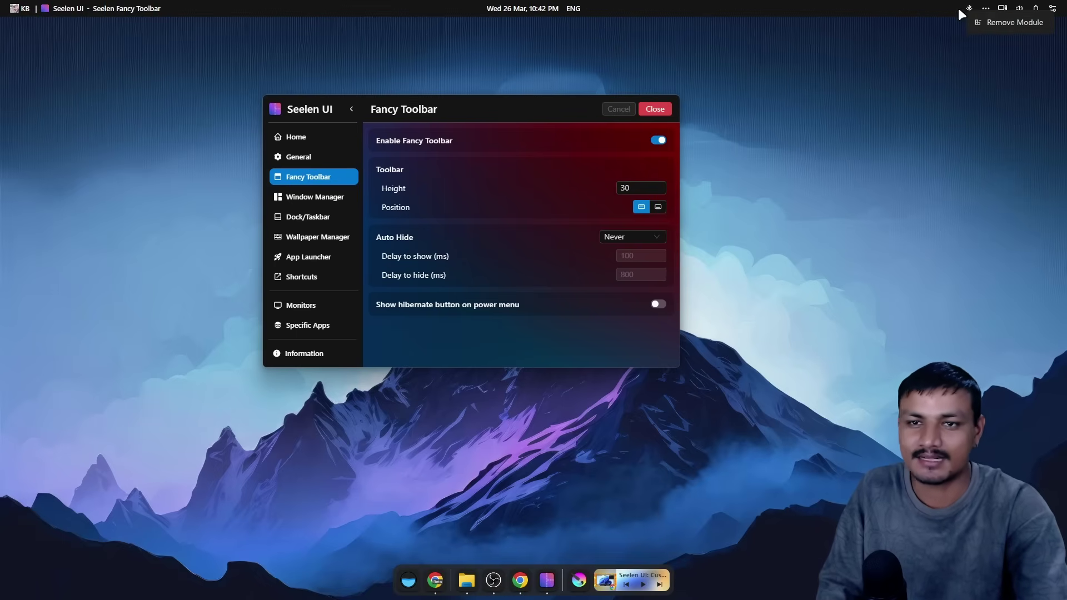
click(1003, 23)
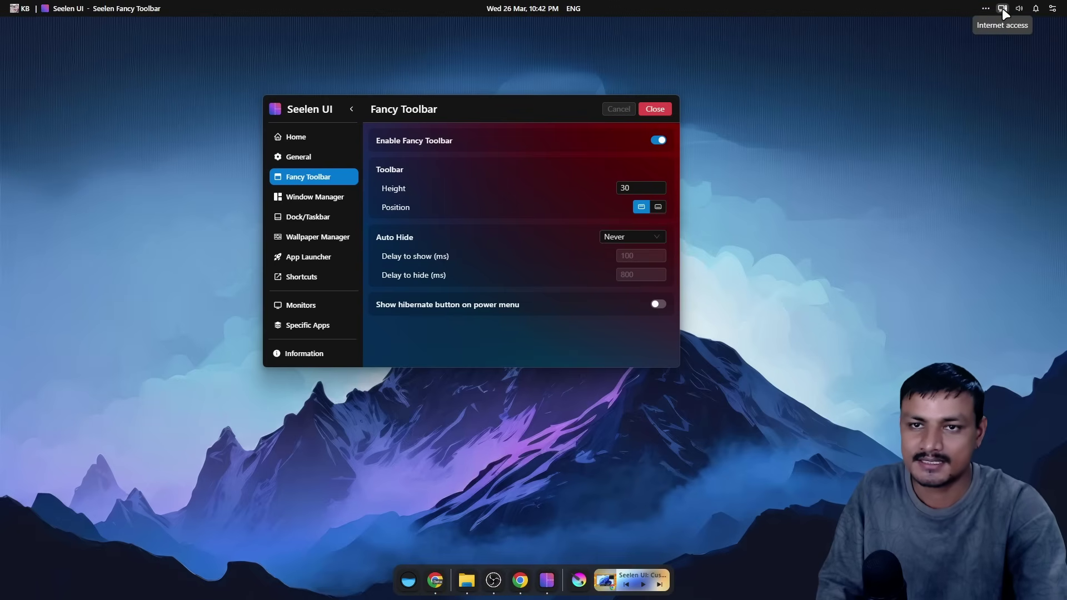
click(1036, 8)
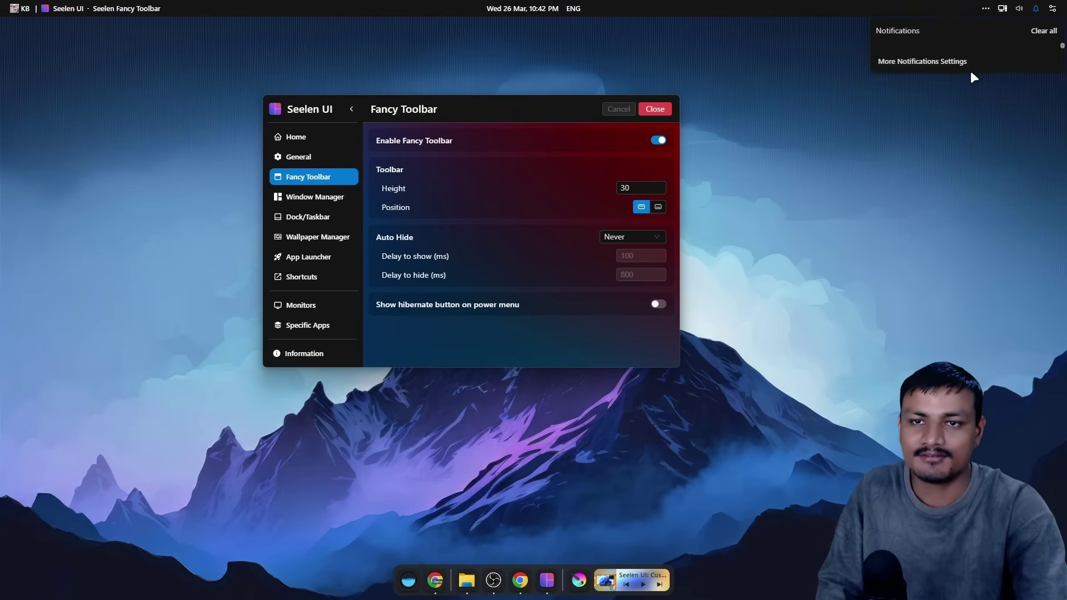
click(832, 145)
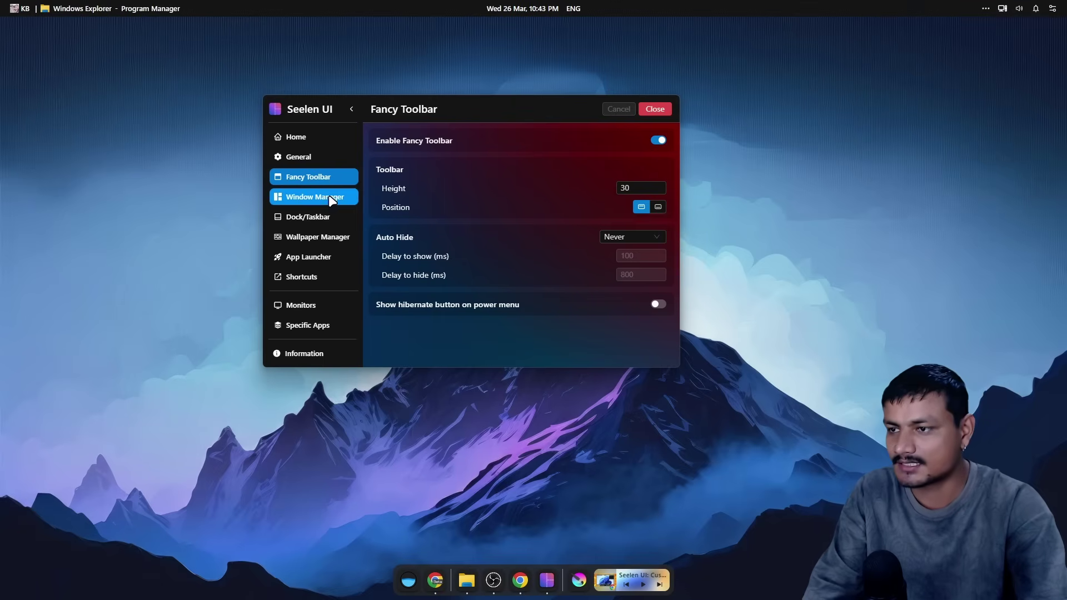
Save the Window Manager settings with Enable Tiling Window Manager toggled on, then back off
click(311, 198)
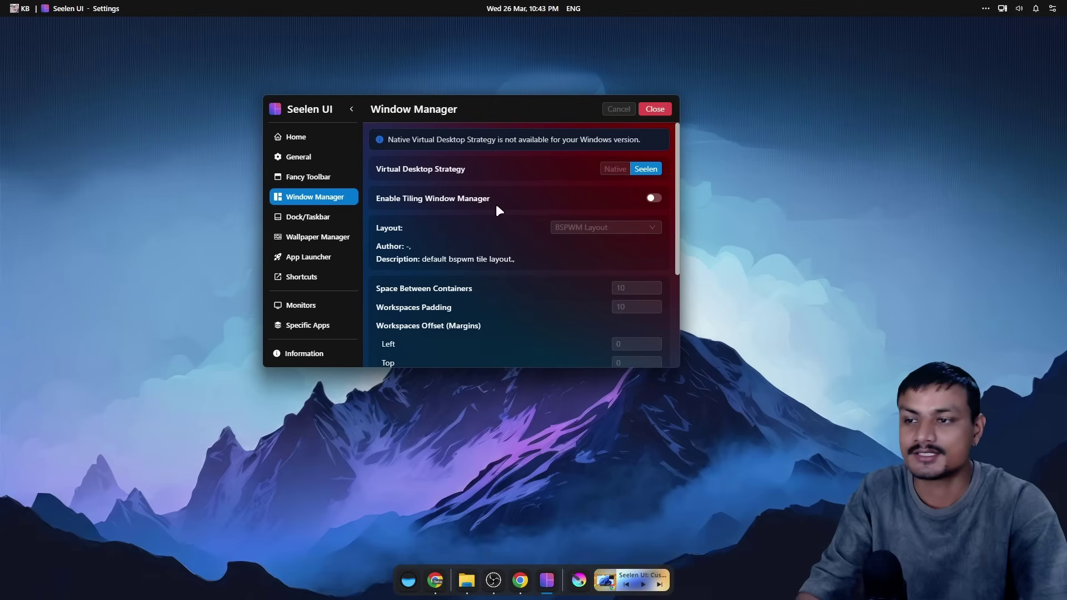
click(654, 198)
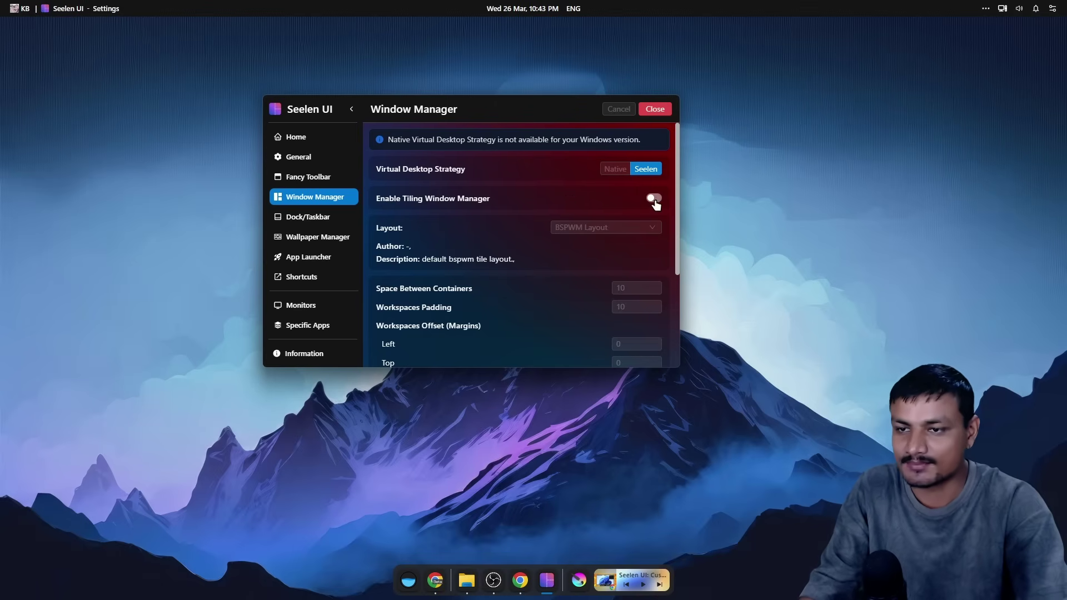
click(655, 199)
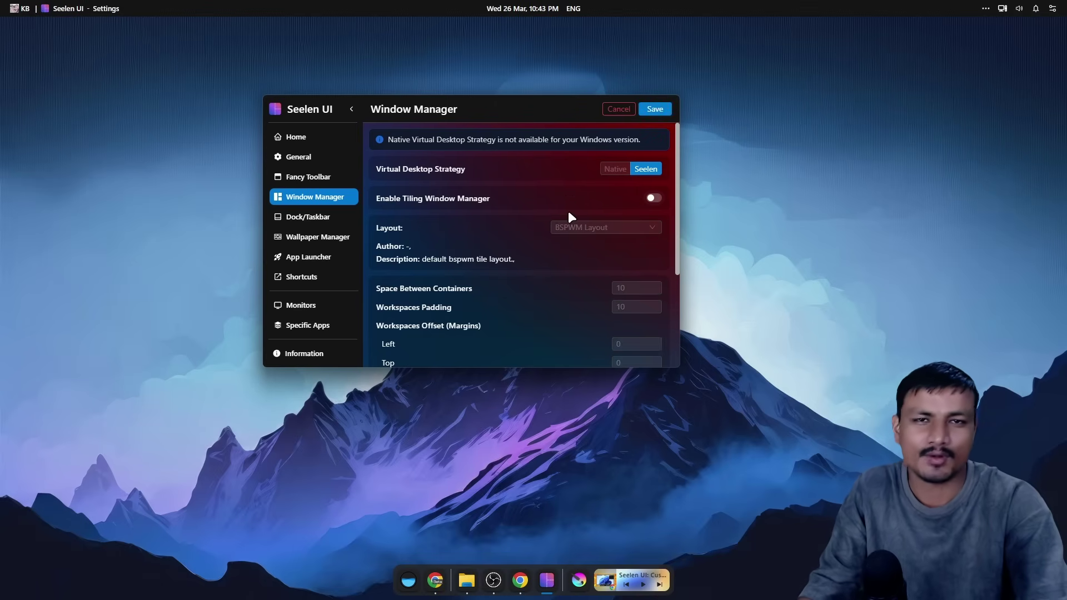
click(656, 109)
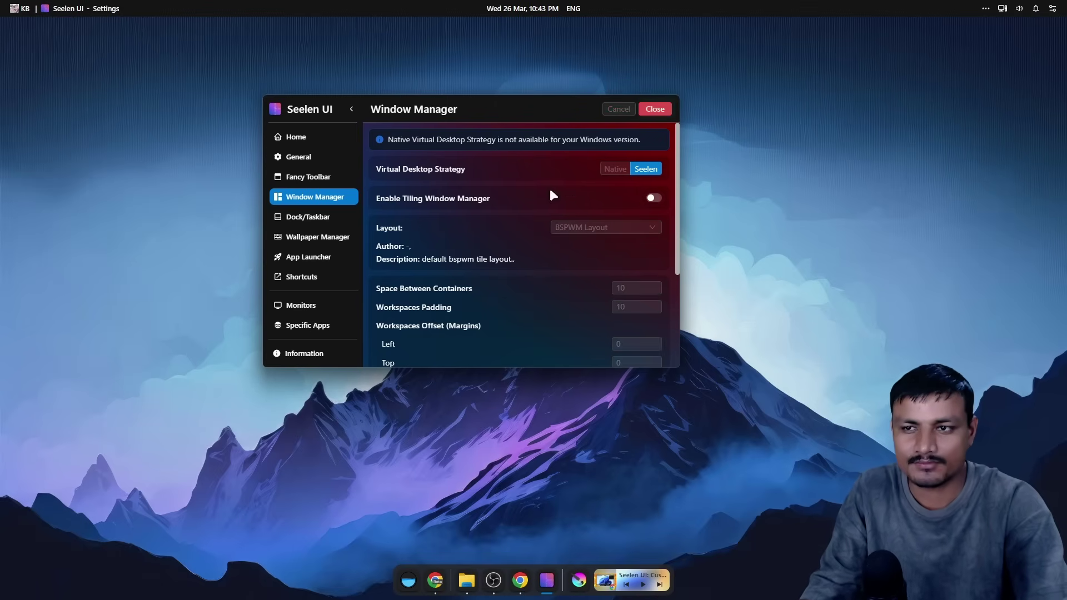
Try the dock on the left edge at minimal width and save
click(313, 215)
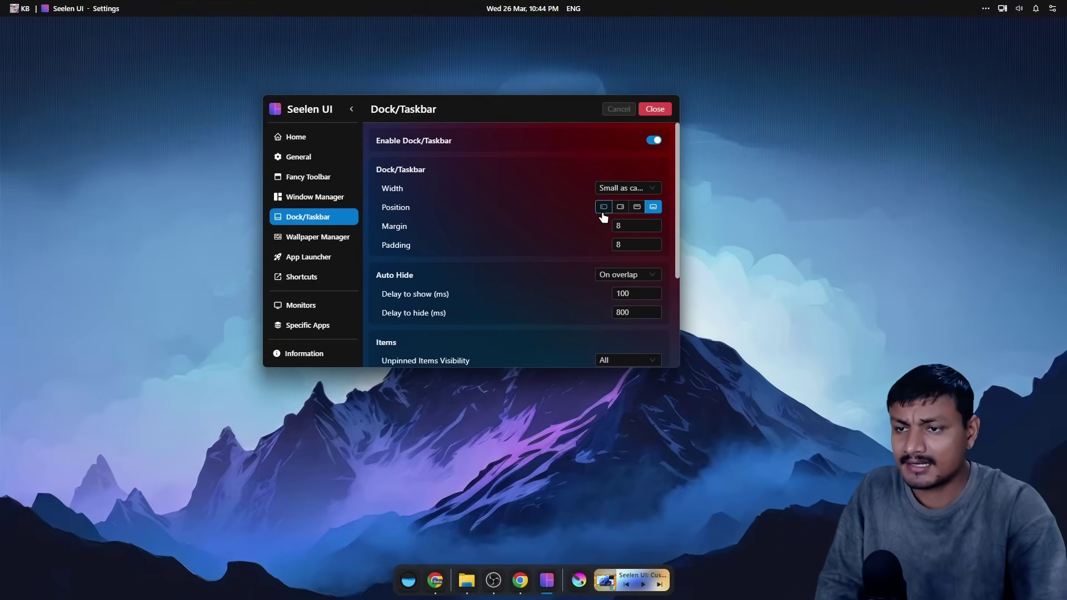
click(603, 209)
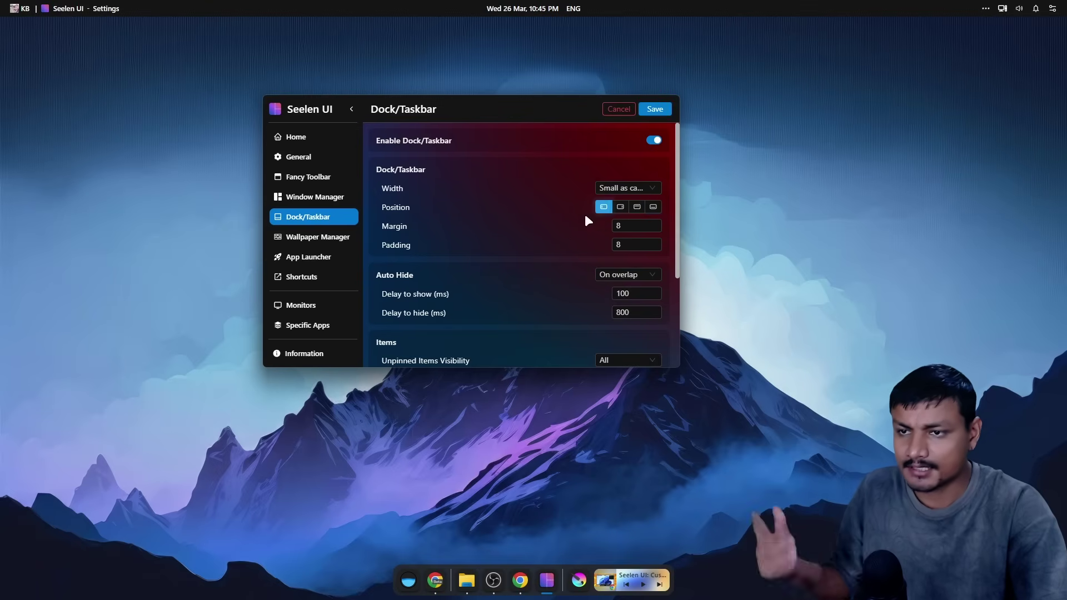
click(654, 109)
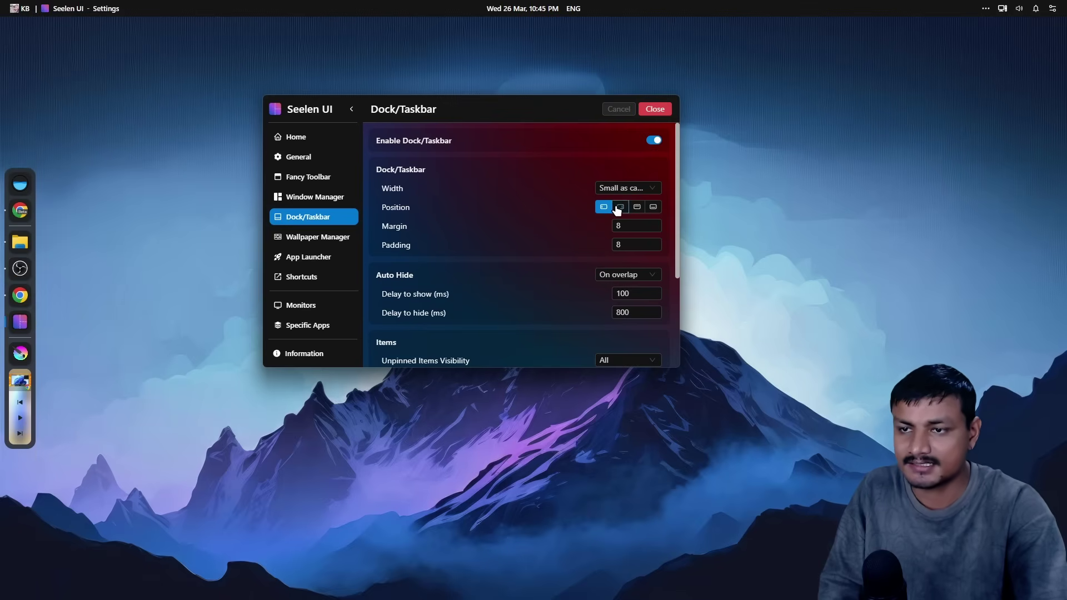
click(625, 188)
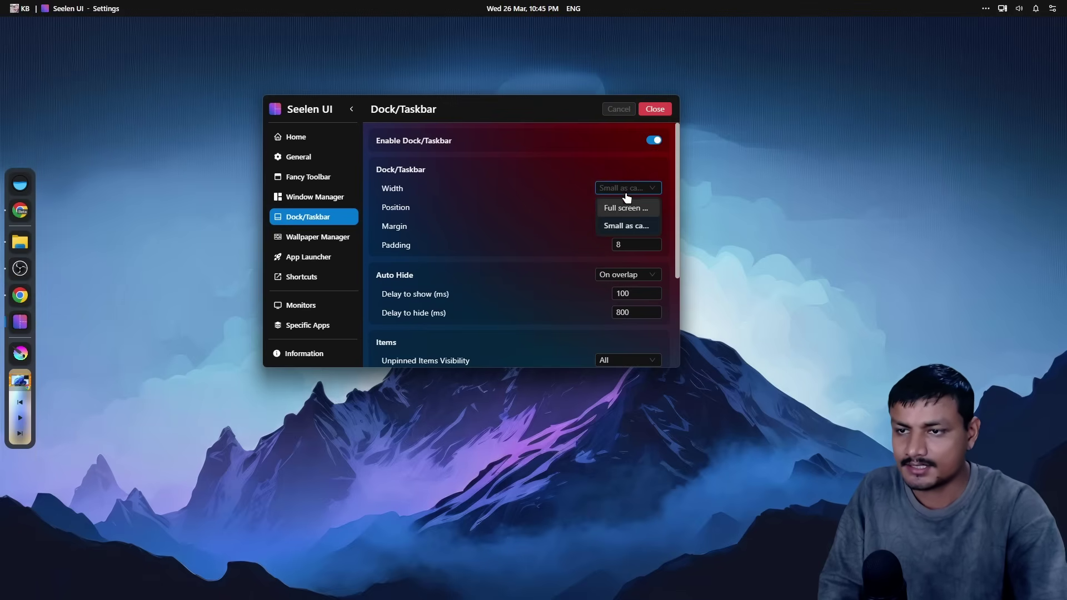
click(623, 225)
Move the dock back to the bottom and save it at Full screen width
click(654, 208)
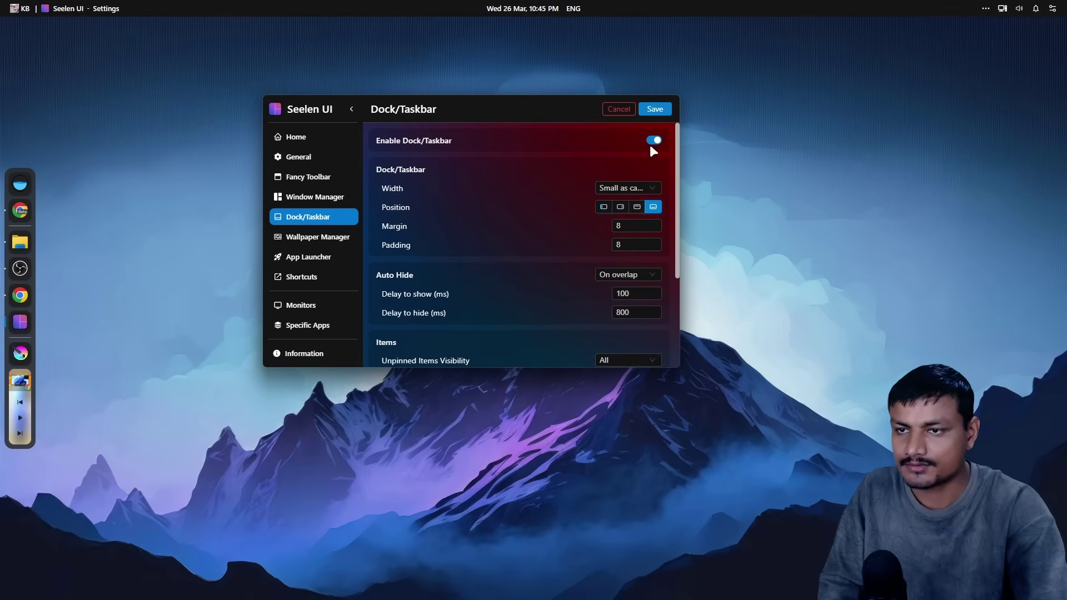
click(657, 109)
click(623, 192)
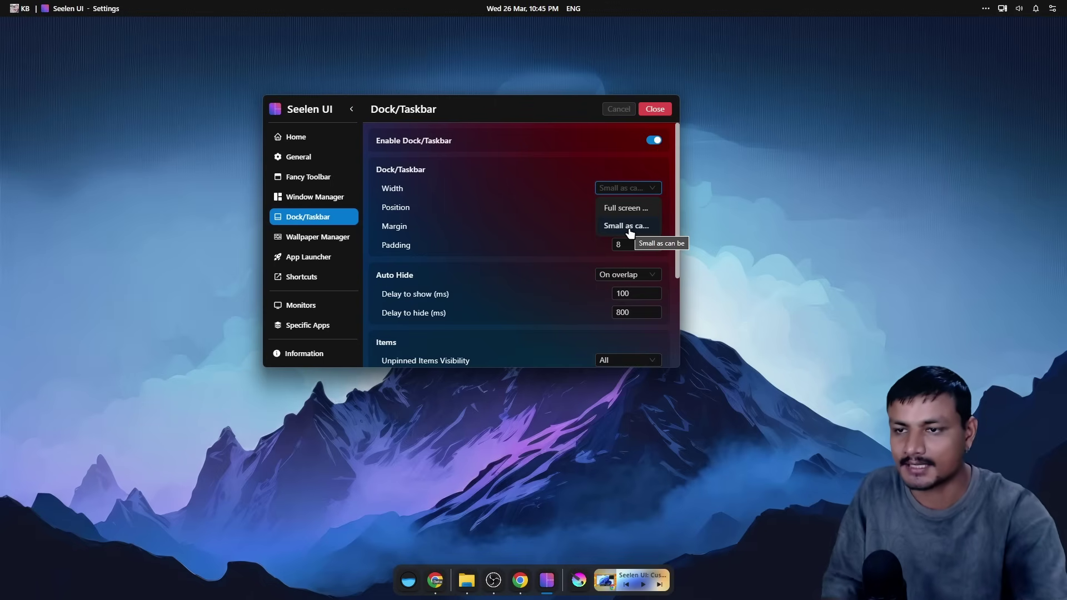
click(634, 211)
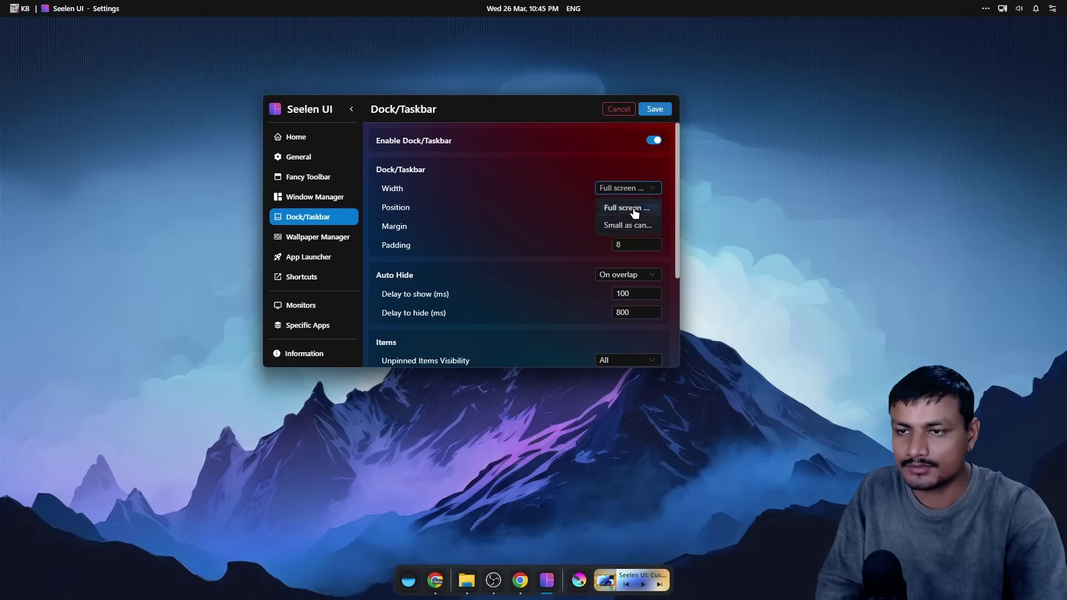
click(656, 109)
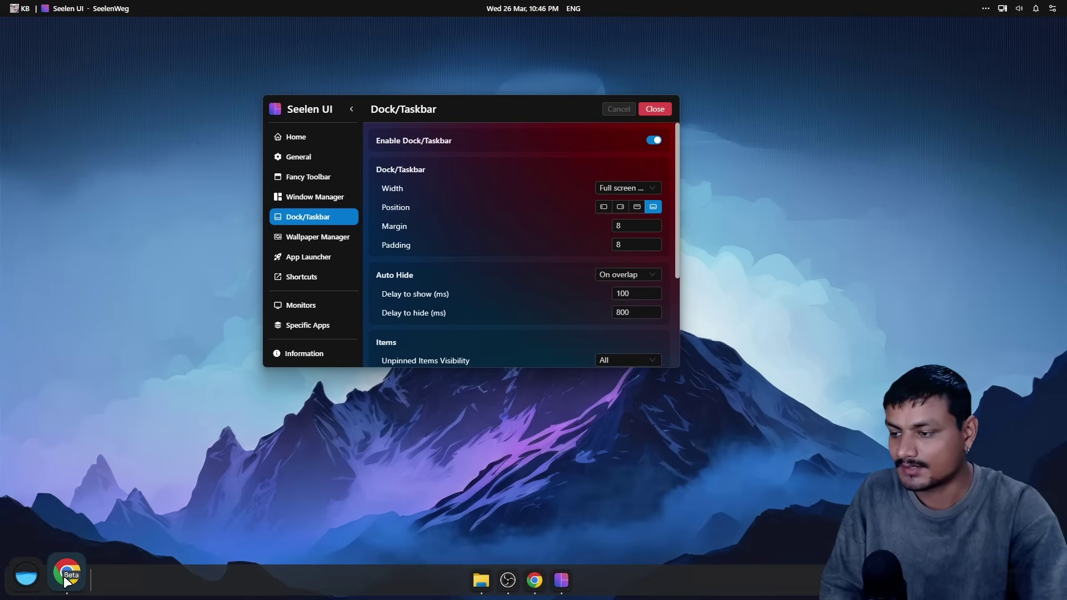
drag(26, 576, 452, 534)
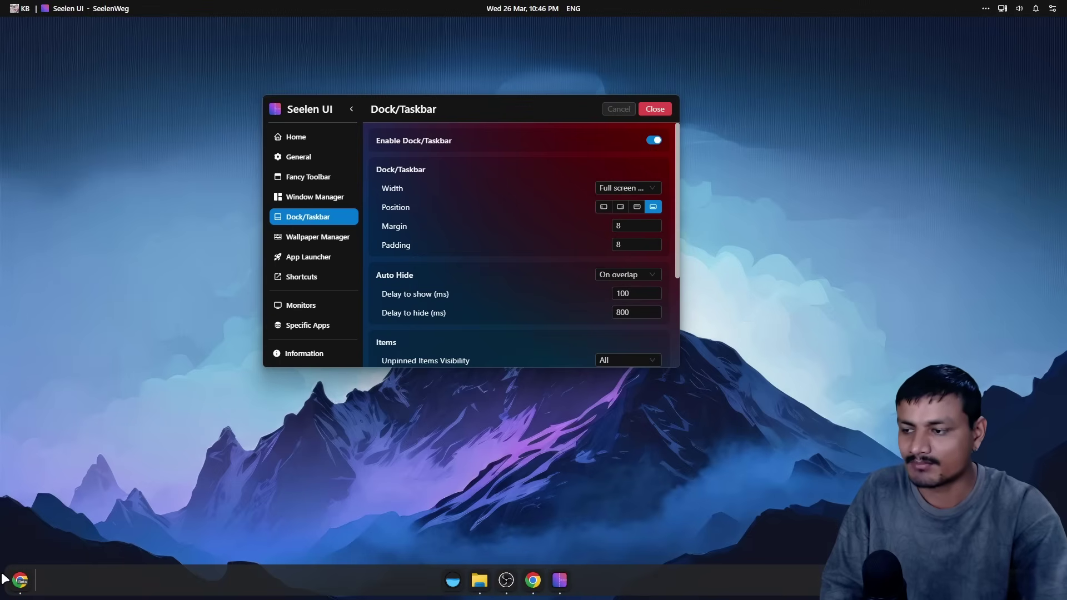
mouse_move(33, 584)
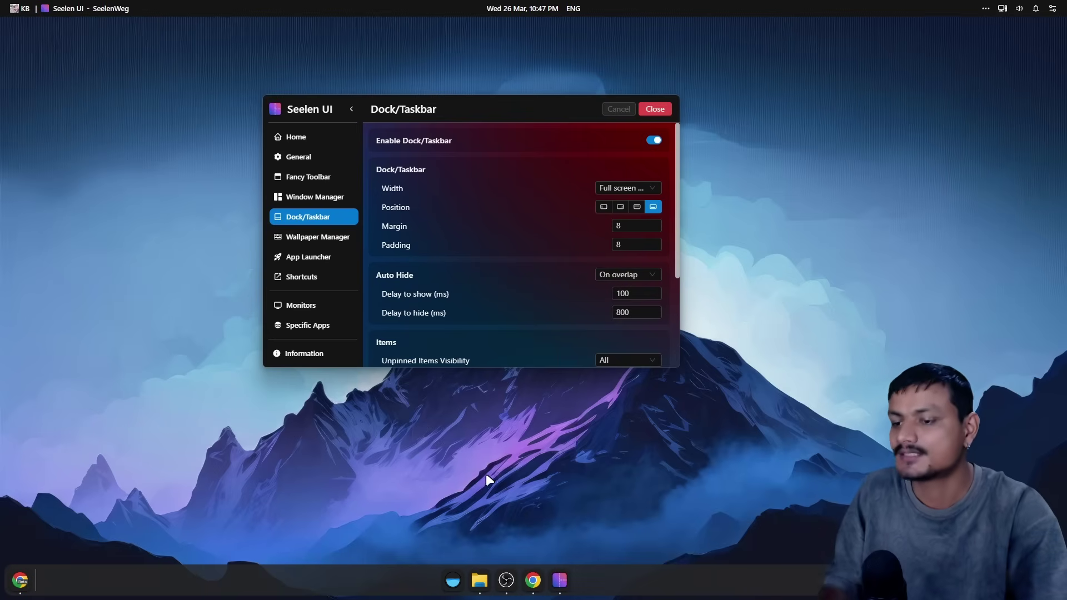
click(451, 579)
click(451, 579)
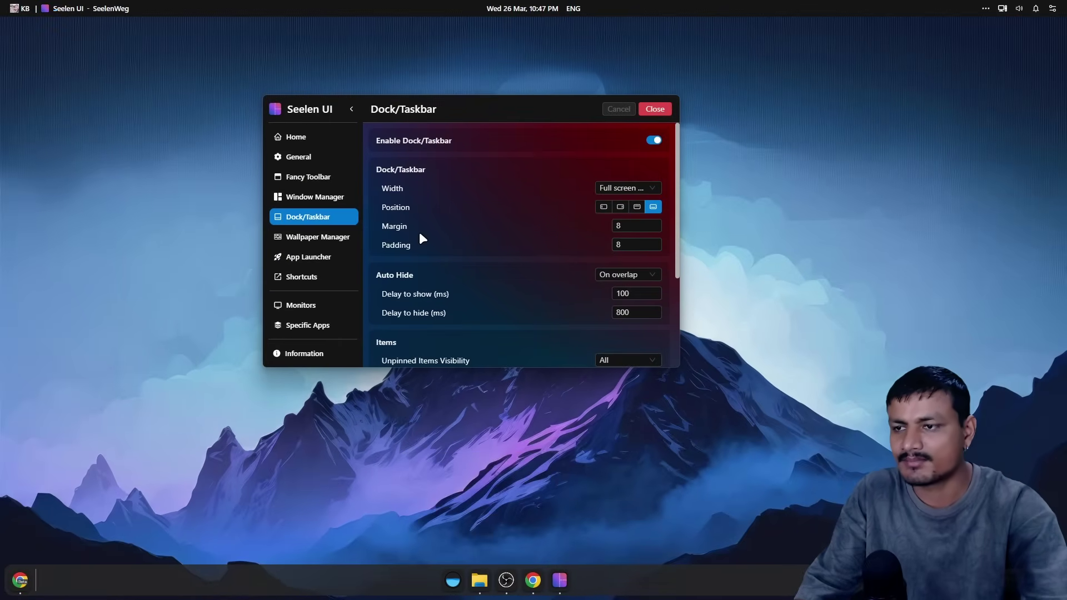
Keep auto hide on overlap, disable hover thumbnails, save the dock, and open Wallpaper Manager
click(647, 278)
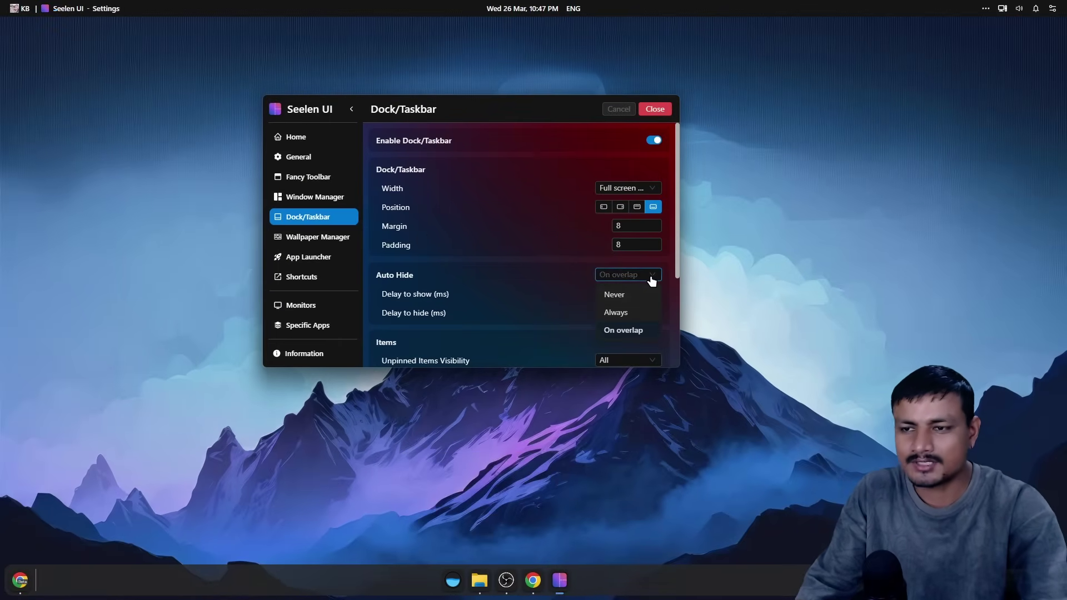
click(482, 277)
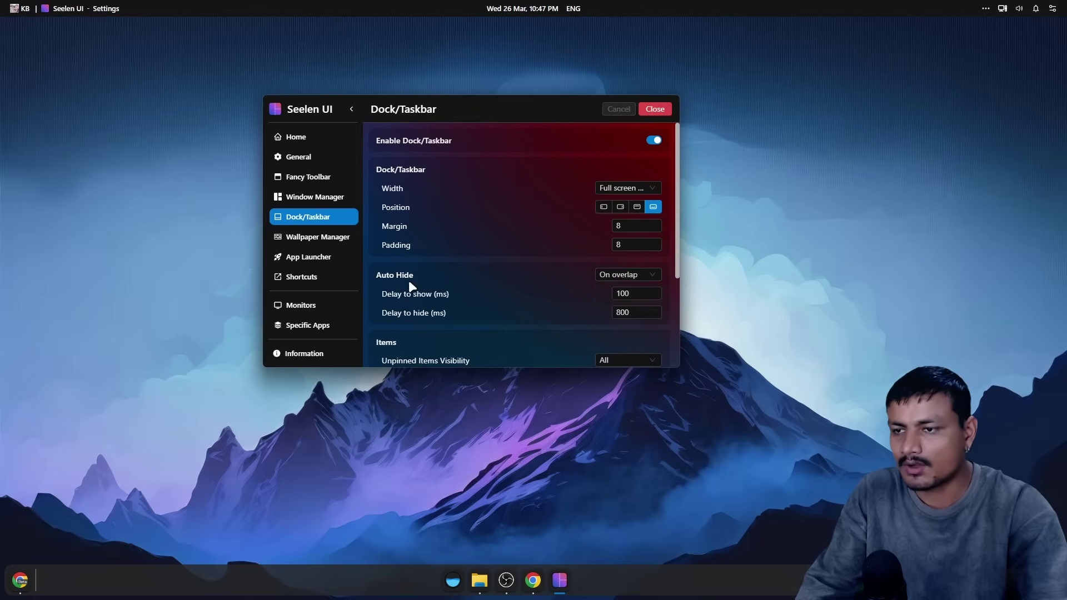
click(616, 276)
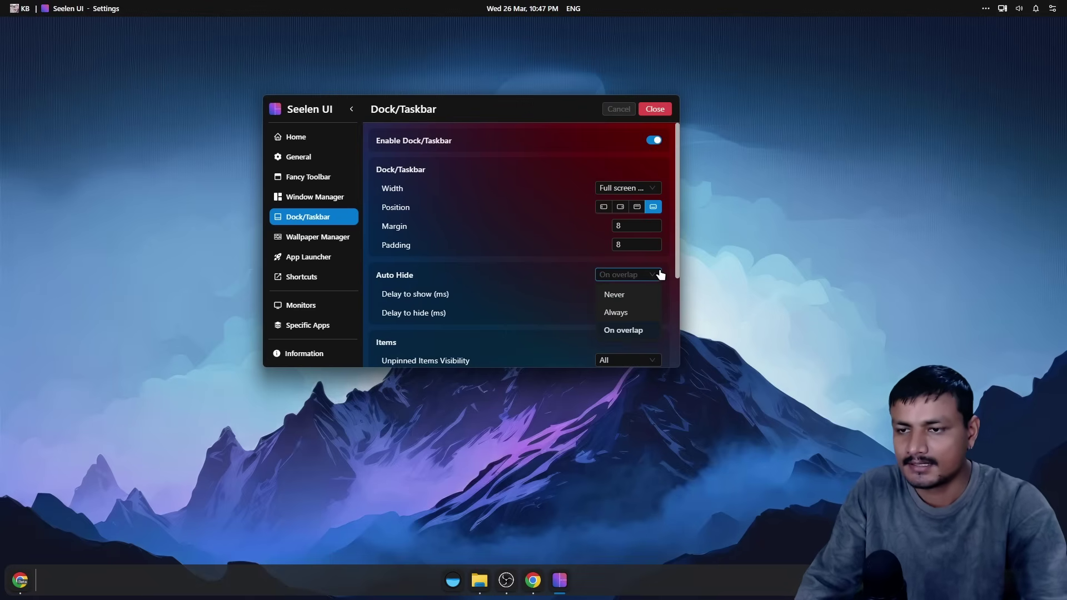
scroll(406, 356, down, 5)
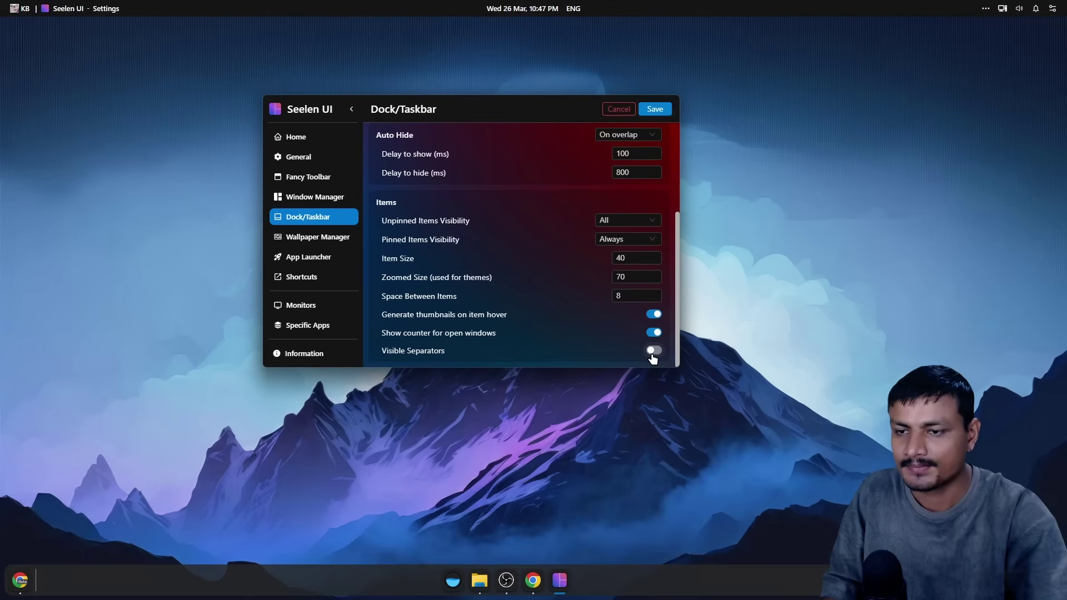
click(666, 113)
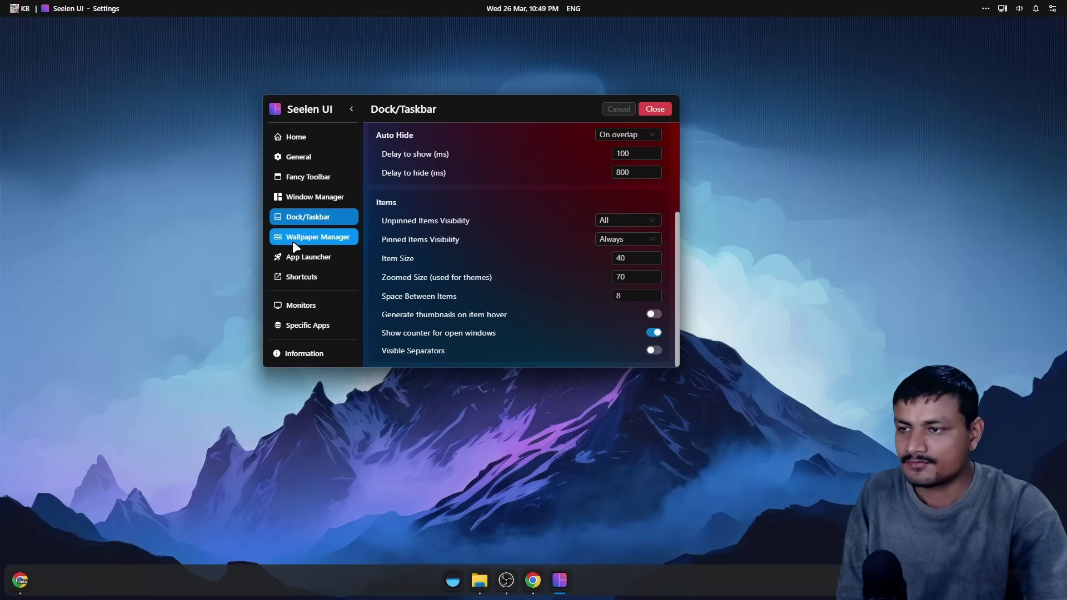
click(316, 239)
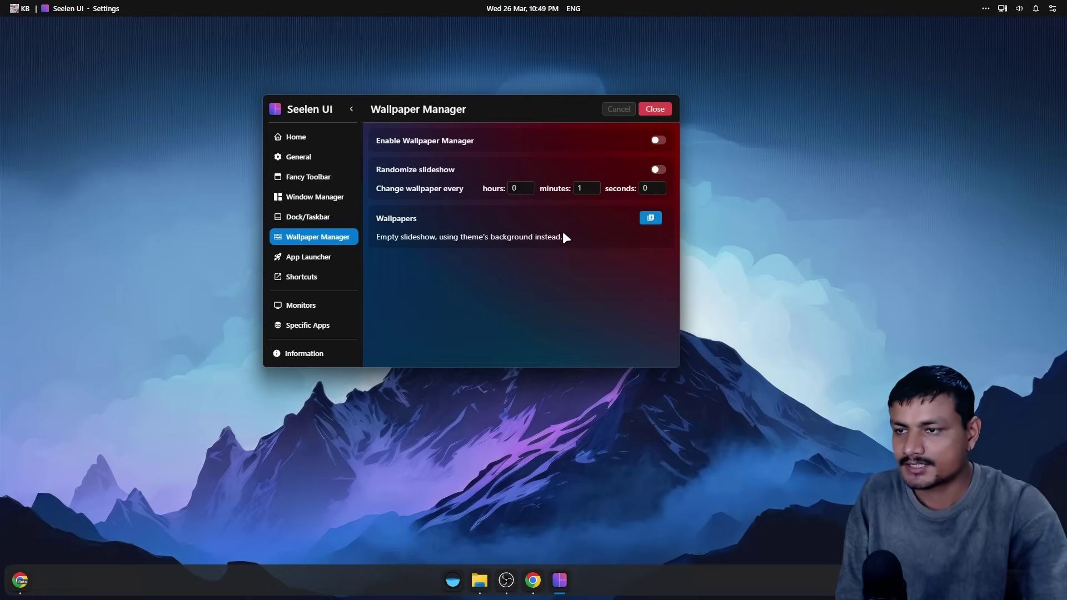
Add the six wallpaper images from Documents > Wall to the slideshow
click(651, 218)
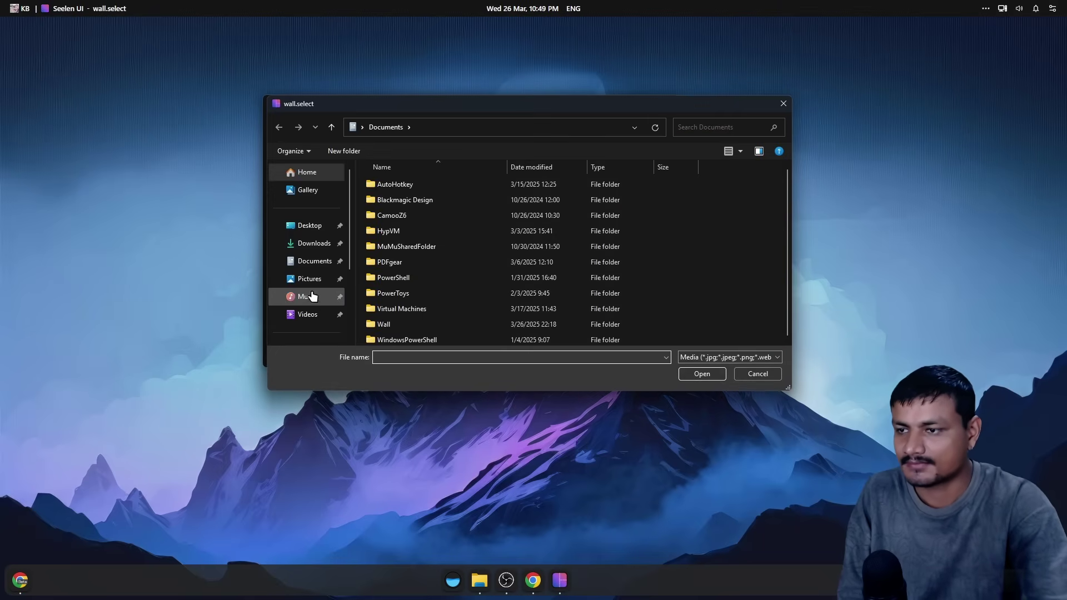
scroll(312, 294, down, 2)
click(320, 227)
scroll(317, 233, up, 2)
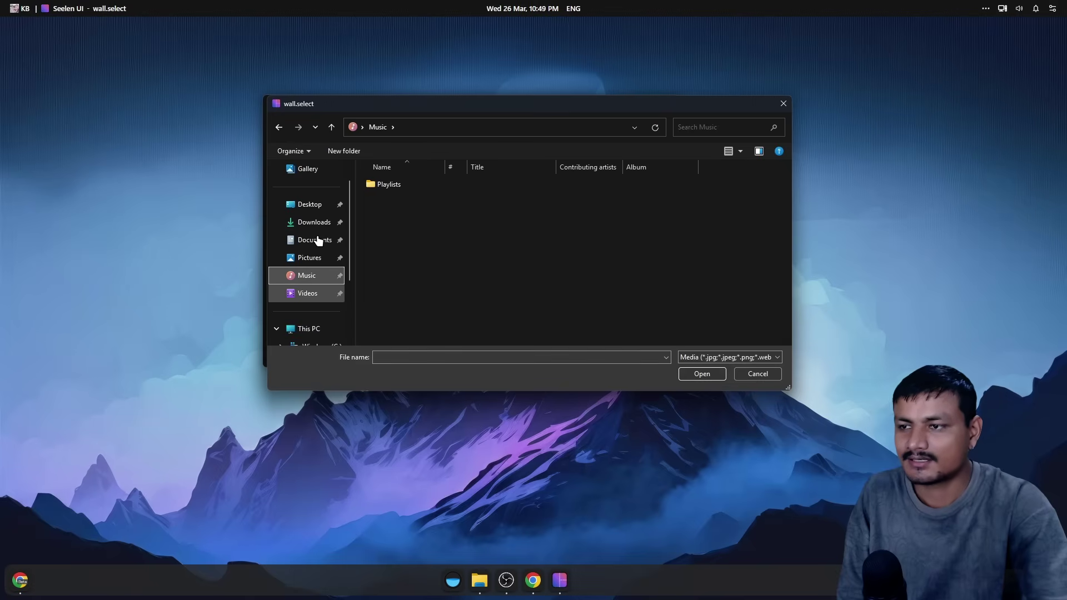
click(315, 243)
double_click(455, 233)
click(411, 231)
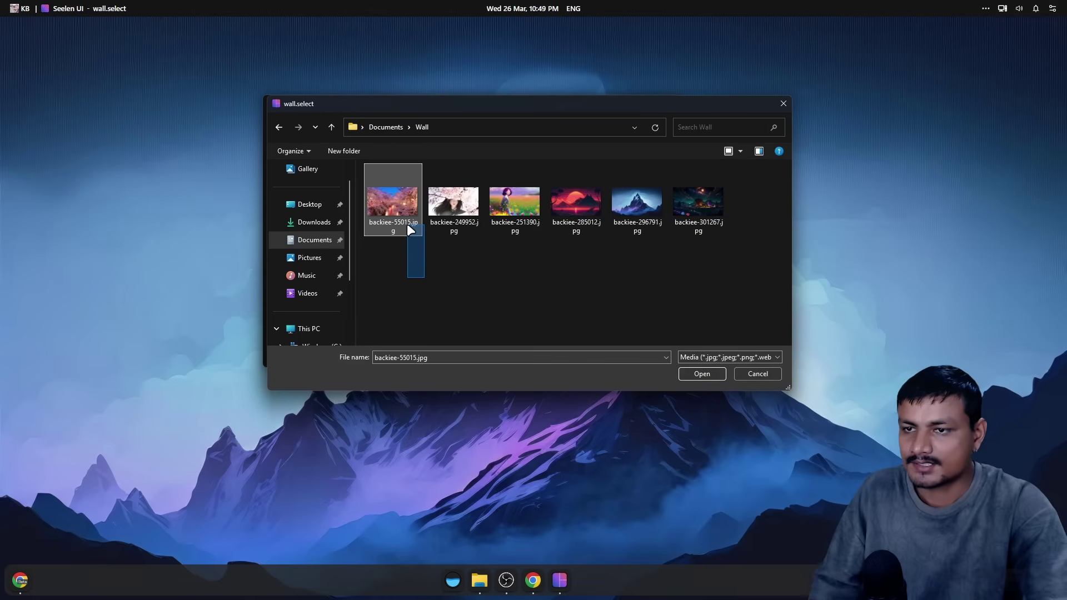
drag(745, 274, 375, 199)
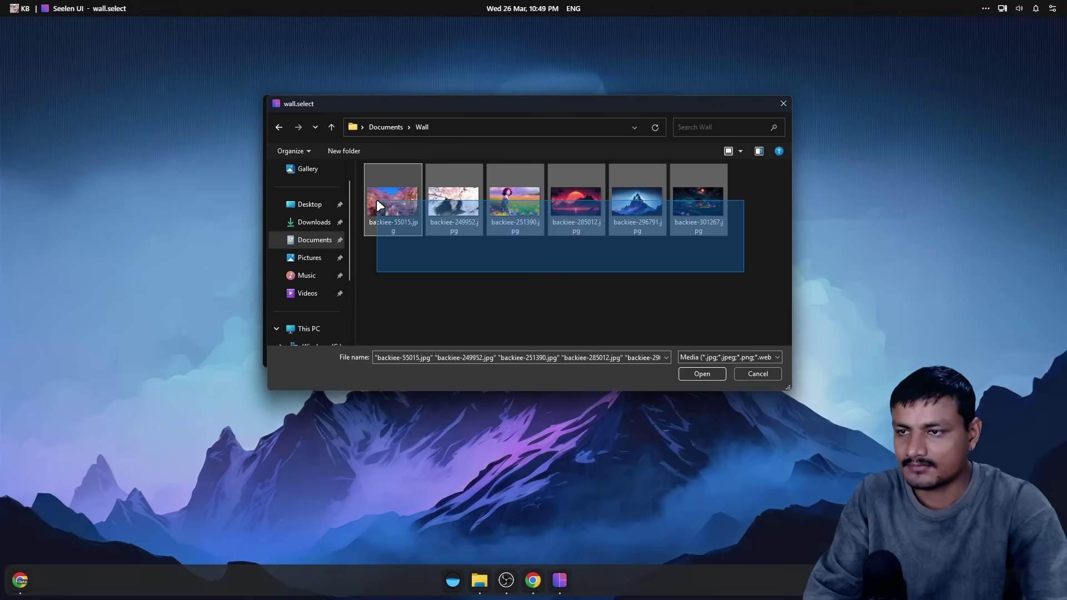
click(701, 374)
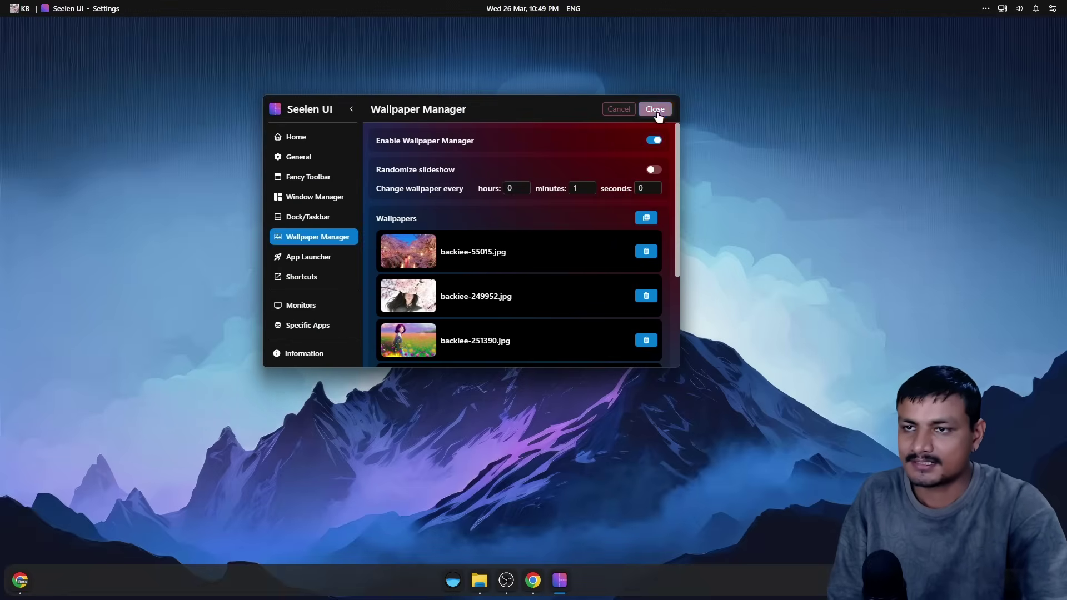
Save the slideshow, switch the wallpaper manager off, and go to the App Launcher page
click(656, 111)
scroll(578, 267, down, 3)
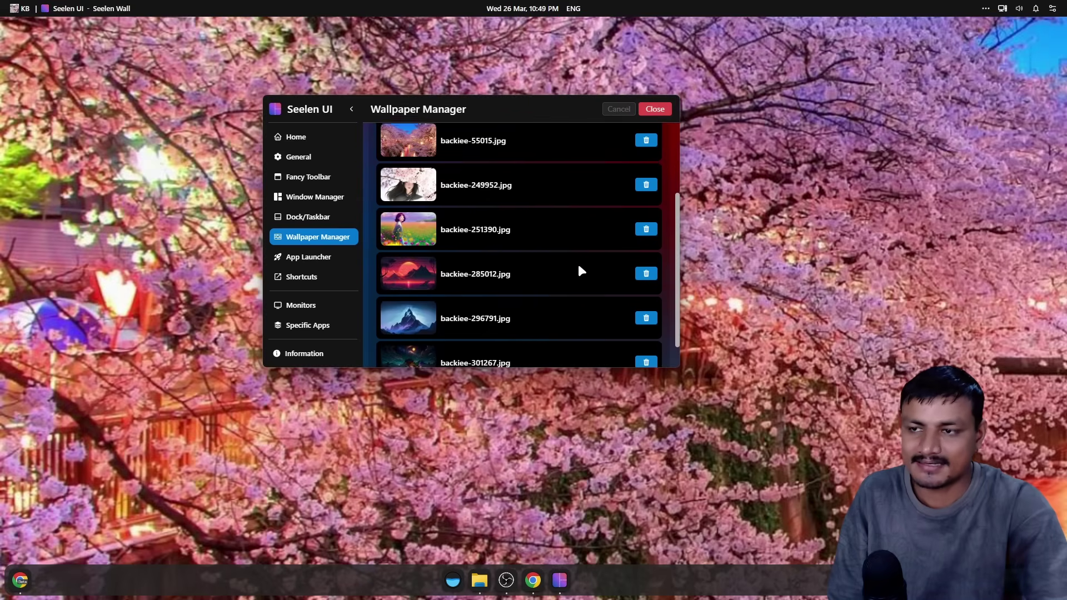
scroll(543, 315, up, 3)
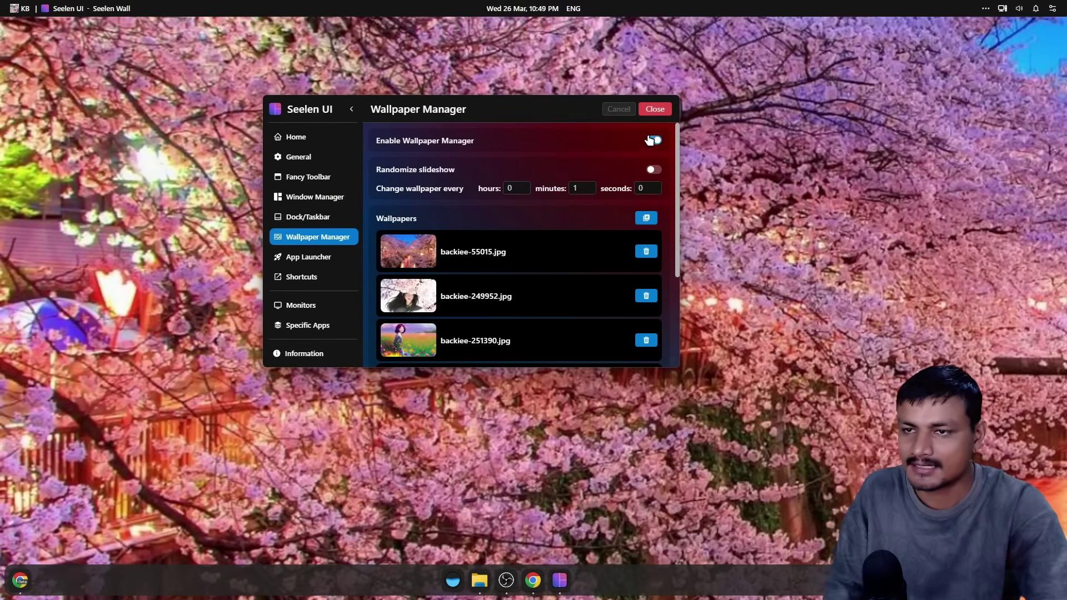
click(654, 140)
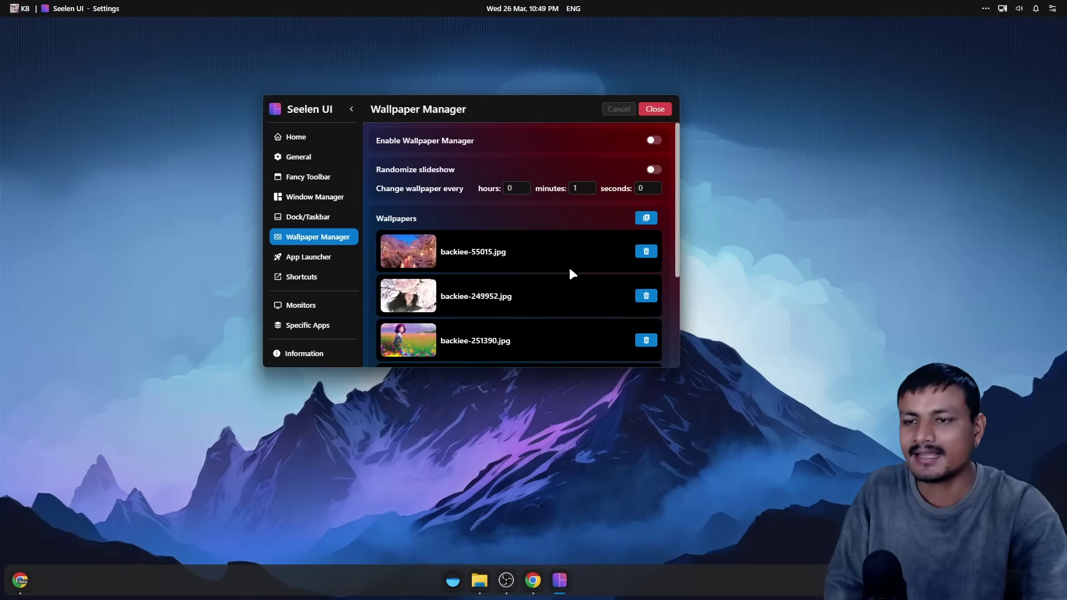
scroll(528, 264, down, 3)
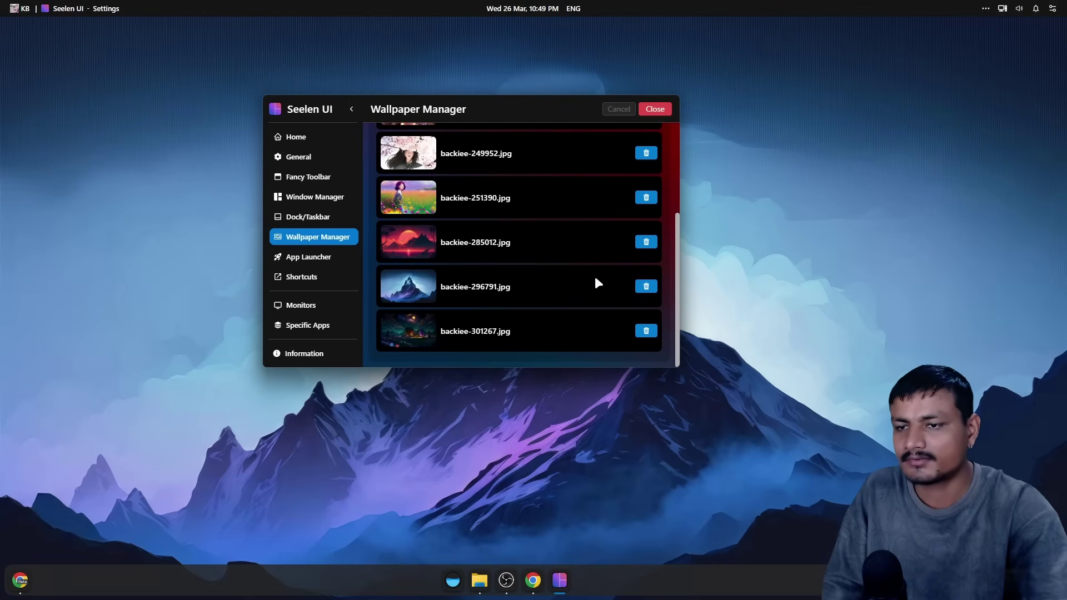
scroll(605, 269, up, 5)
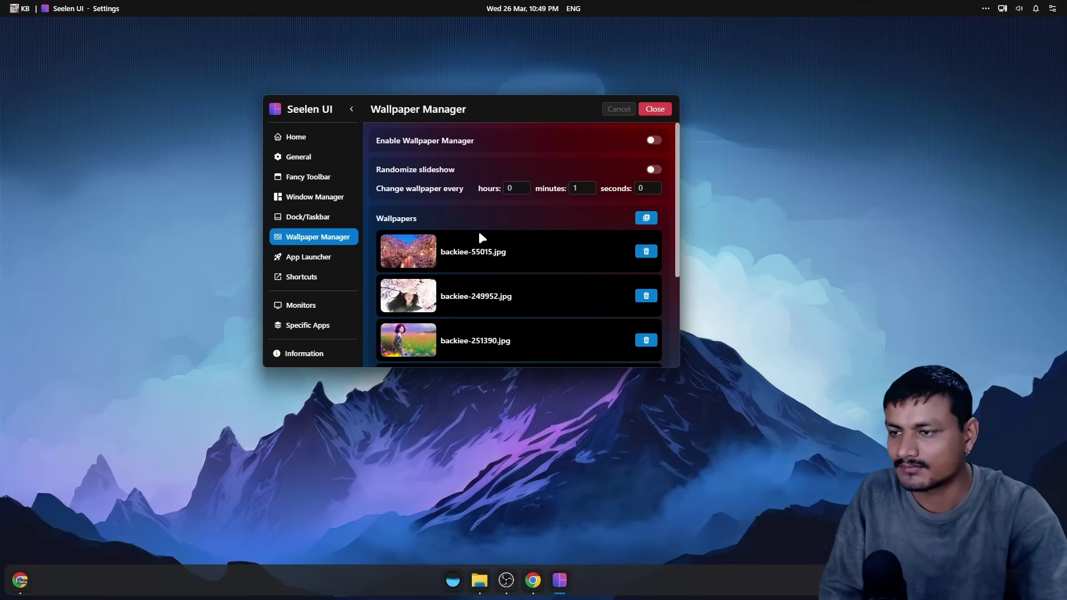
scroll(588, 259, down, 4)
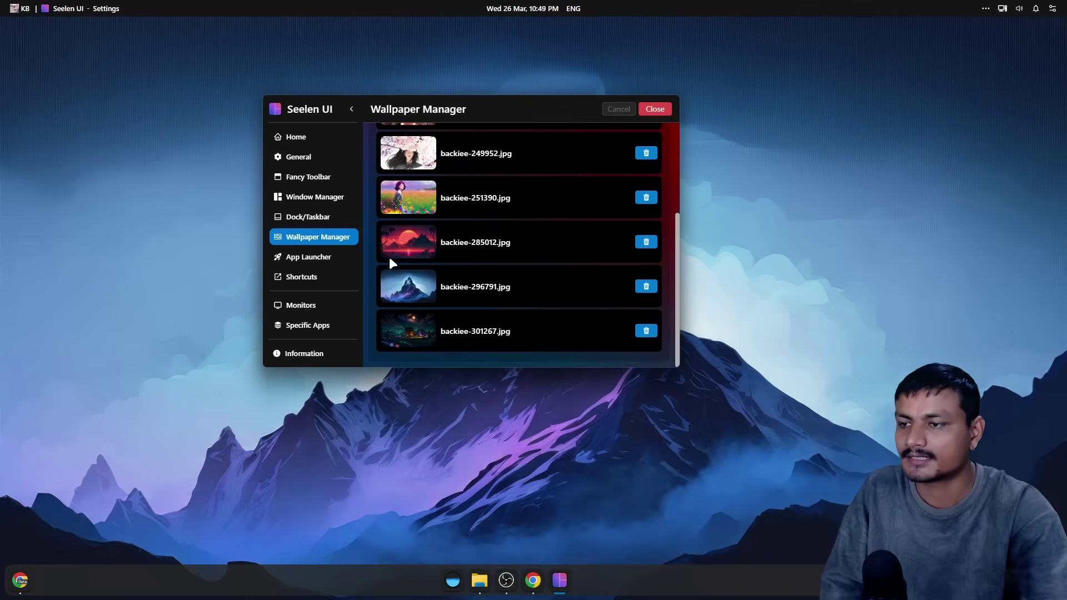
click(283, 259)
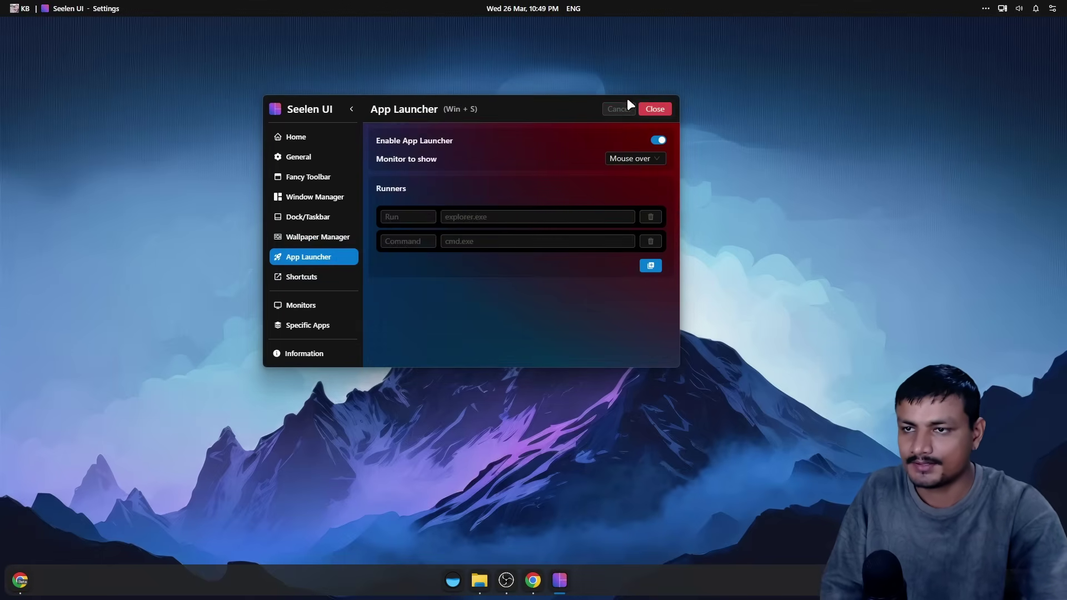
Open the Seelen launcher with Win+S, close it, then turn Enable App Launcher off
drag(535, 106, 518, 191)
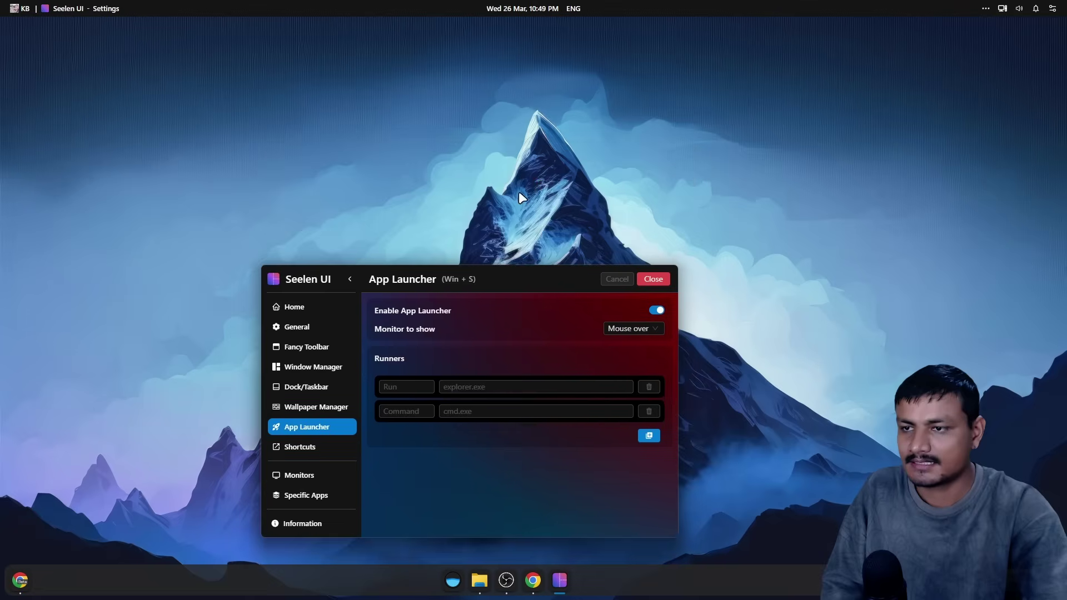
click(517, 194)
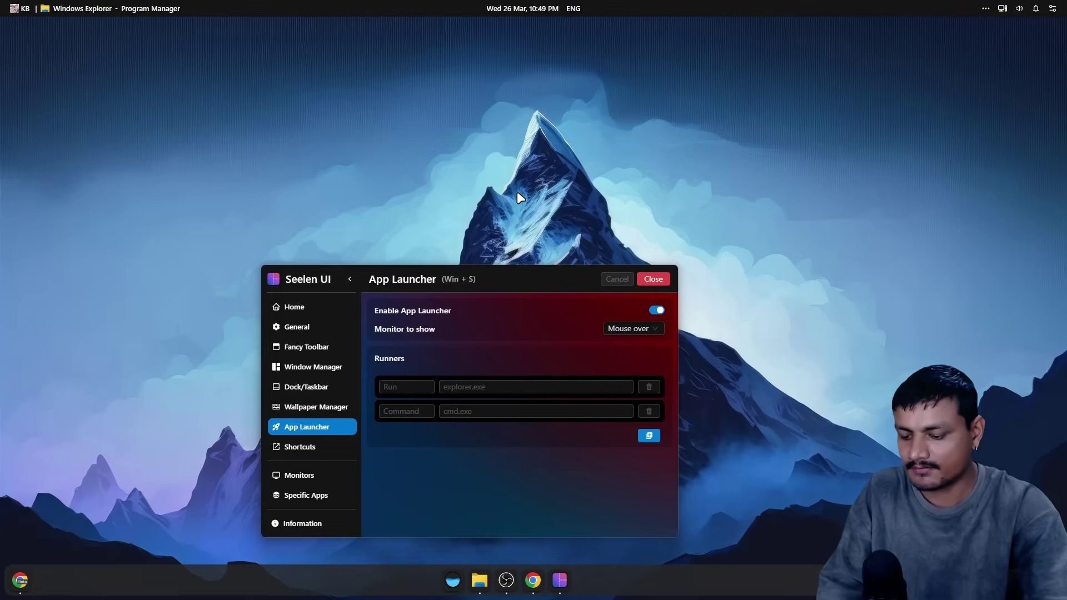
key(super+s)
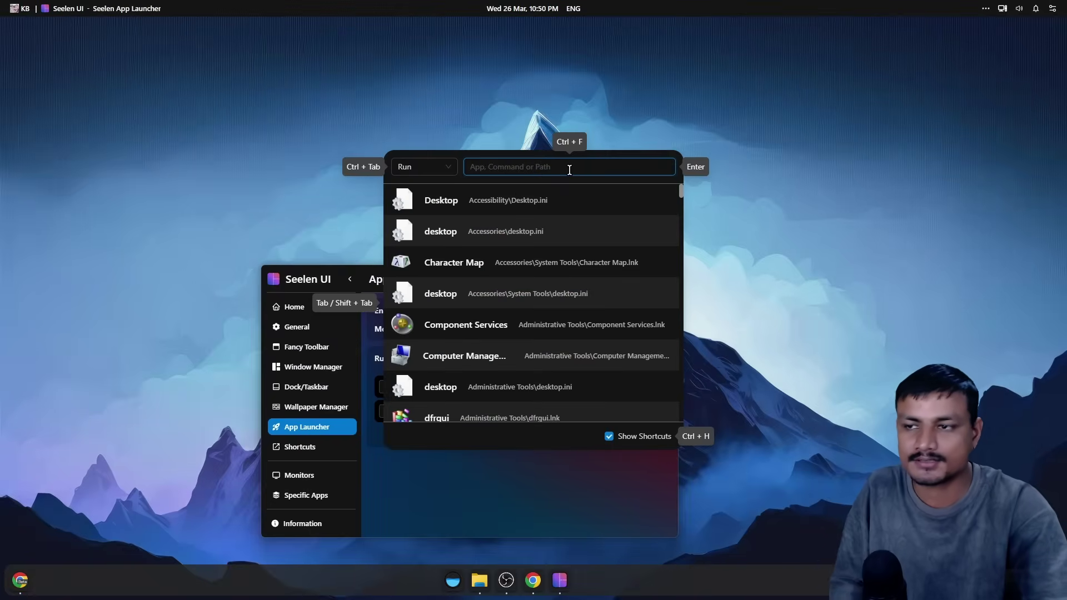
scroll(559, 289, down, 5)
scroll(551, 300, up, 5)
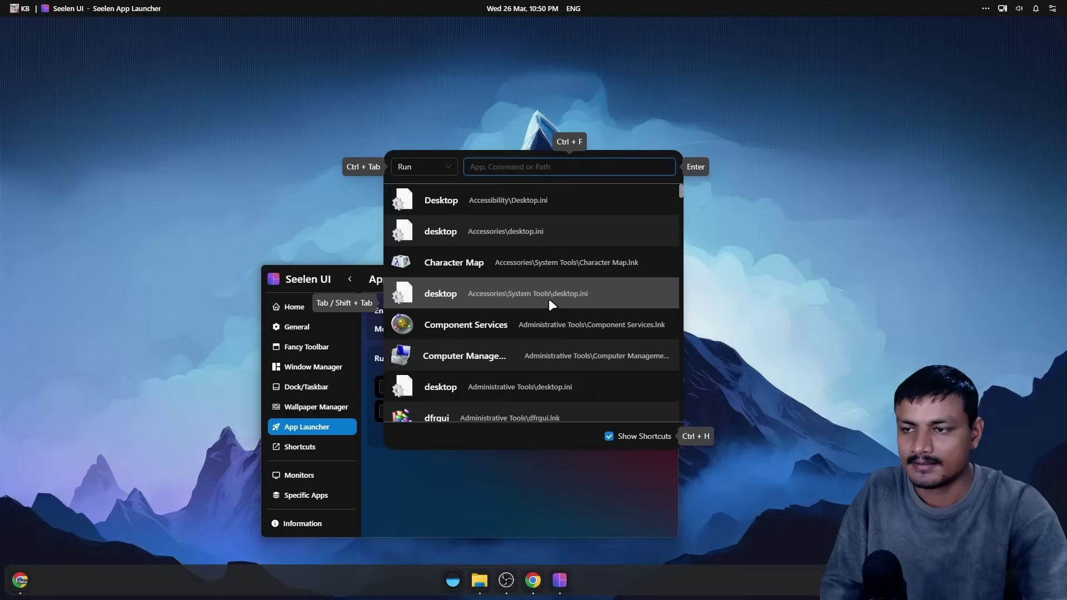
click(504, 74)
click(656, 311)
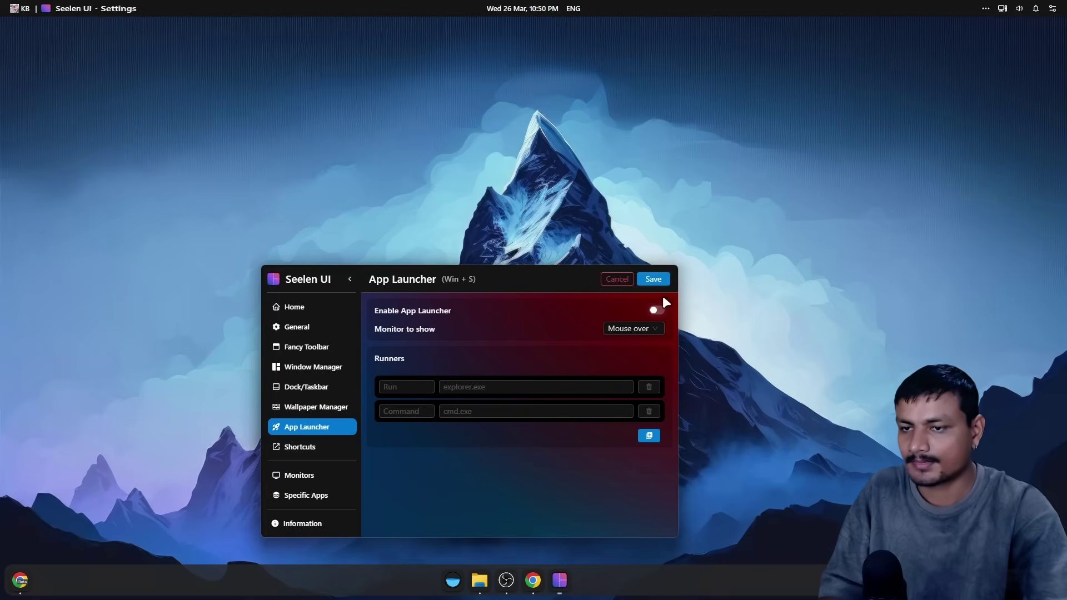
Open PowerToys Run with Alt+Space, clear the 'se' query, dismiss it, and move the settings window back up
key(alt+space)
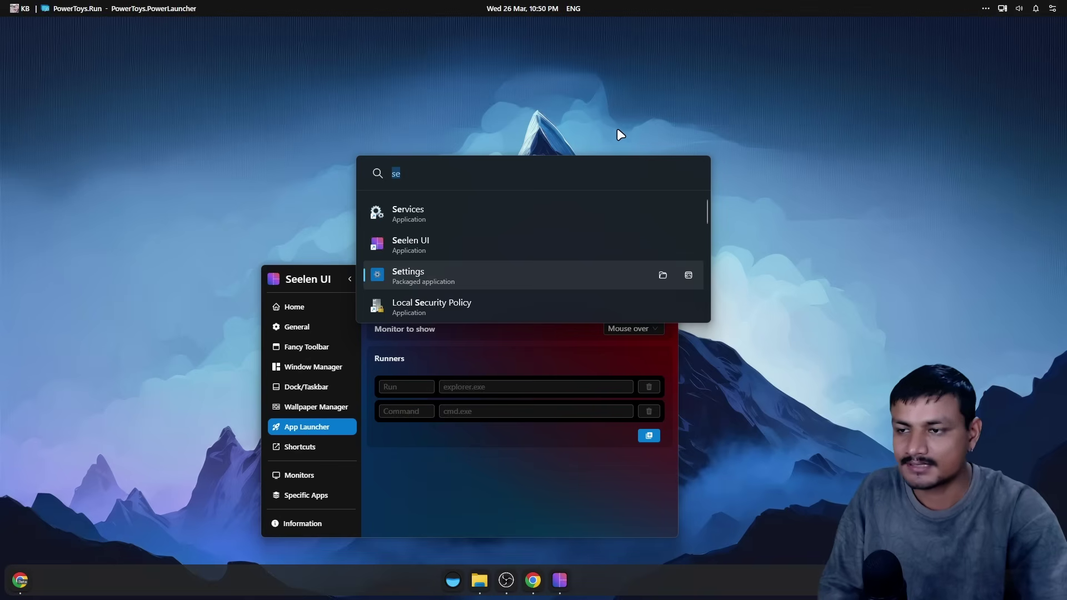
key(BackSpace)
key(BackSpace)
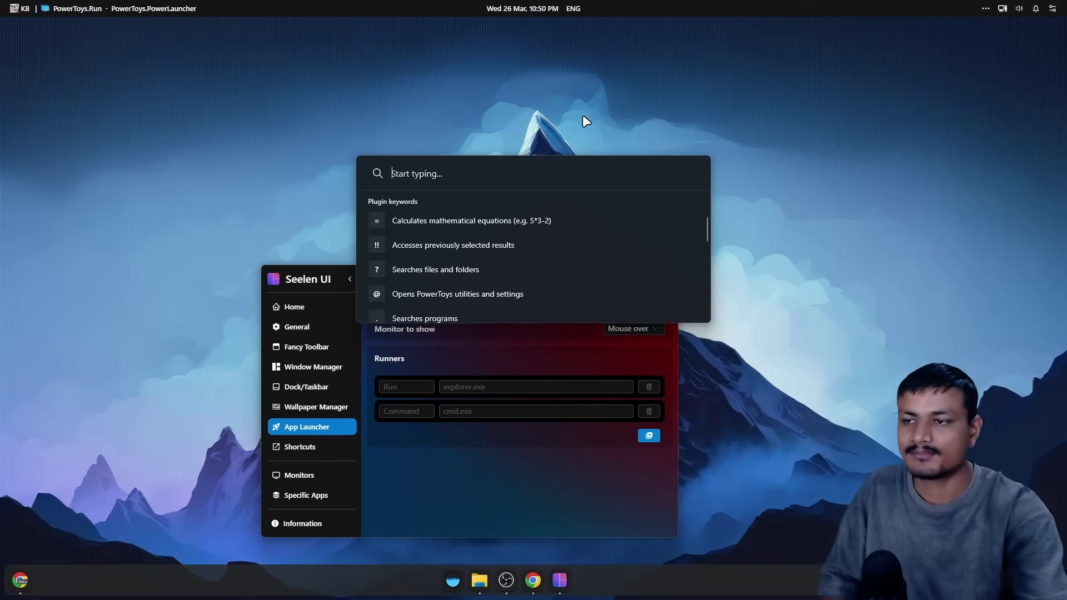
click(552, 137)
drag(523, 265, 532, 152)
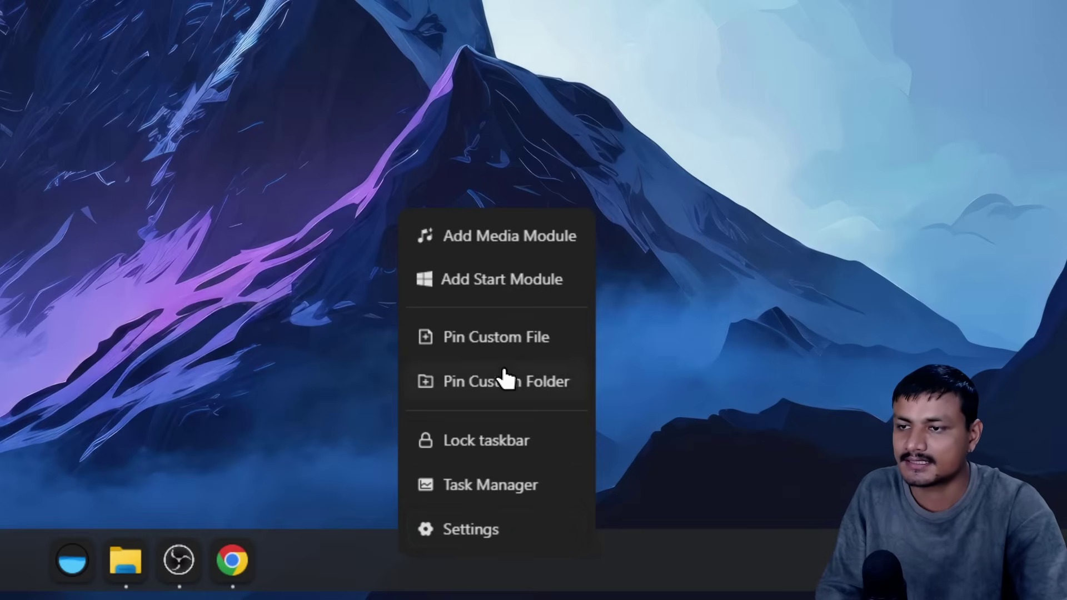
Add a media module to the dock, remove and re-add it, then place it left of Krita
click(525, 241)
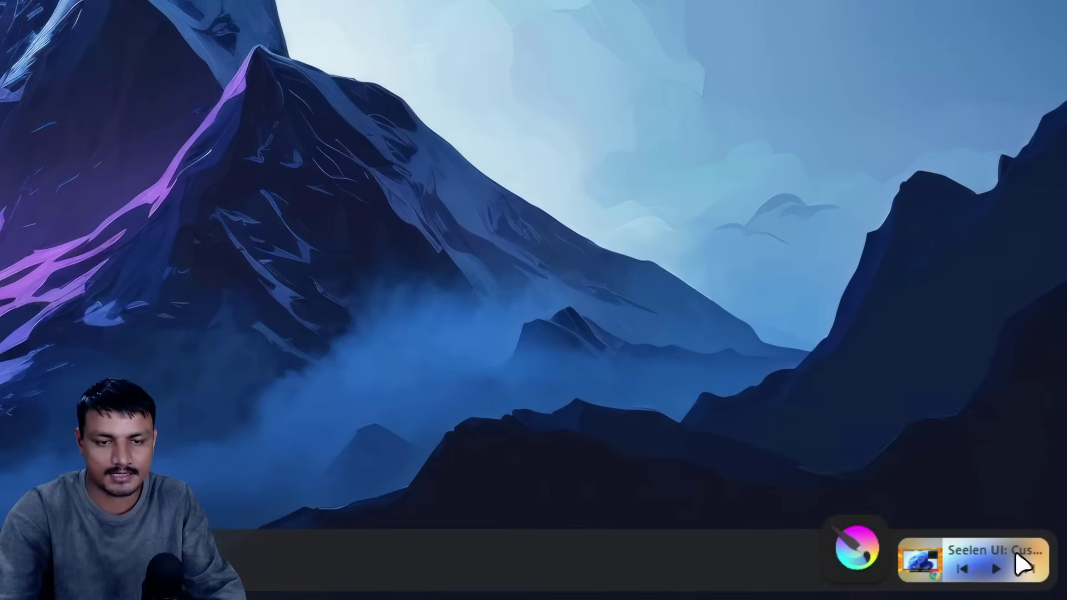
right_click(1022, 564)
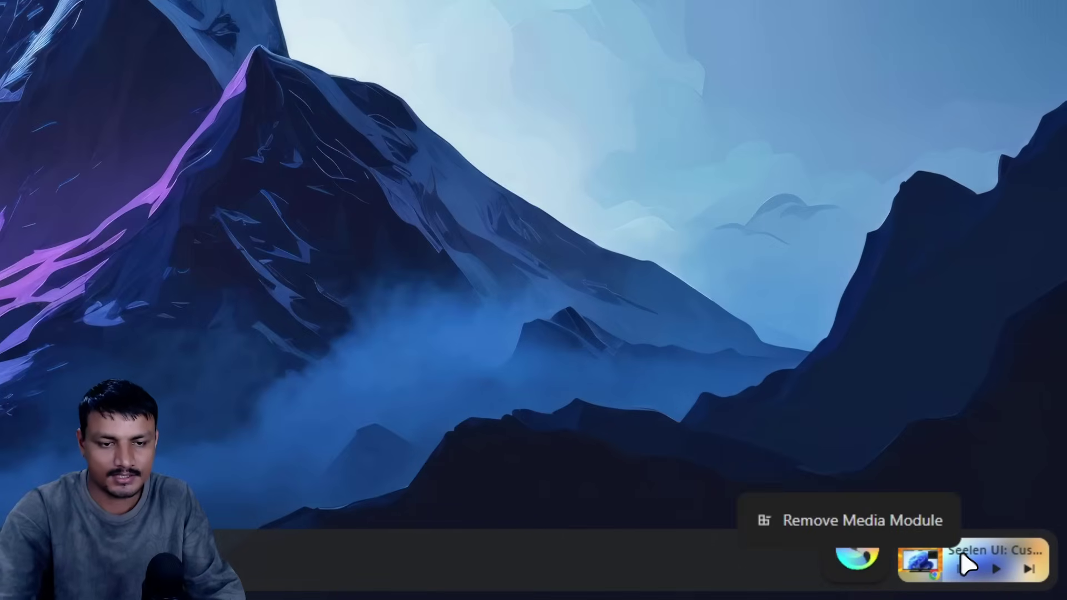
click(869, 515)
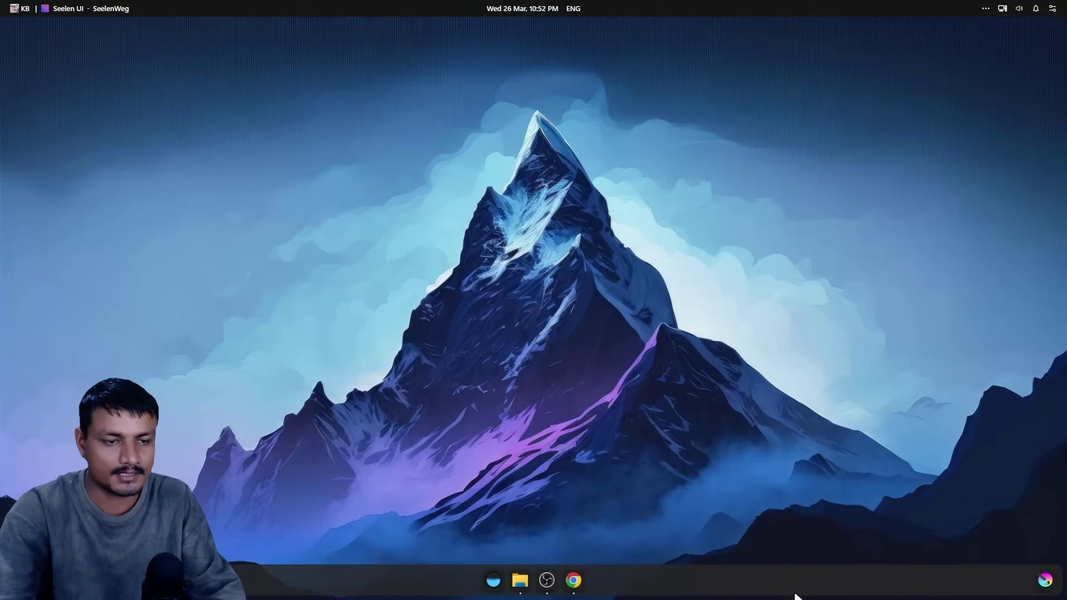
right_click(374, 556)
click(776, 427)
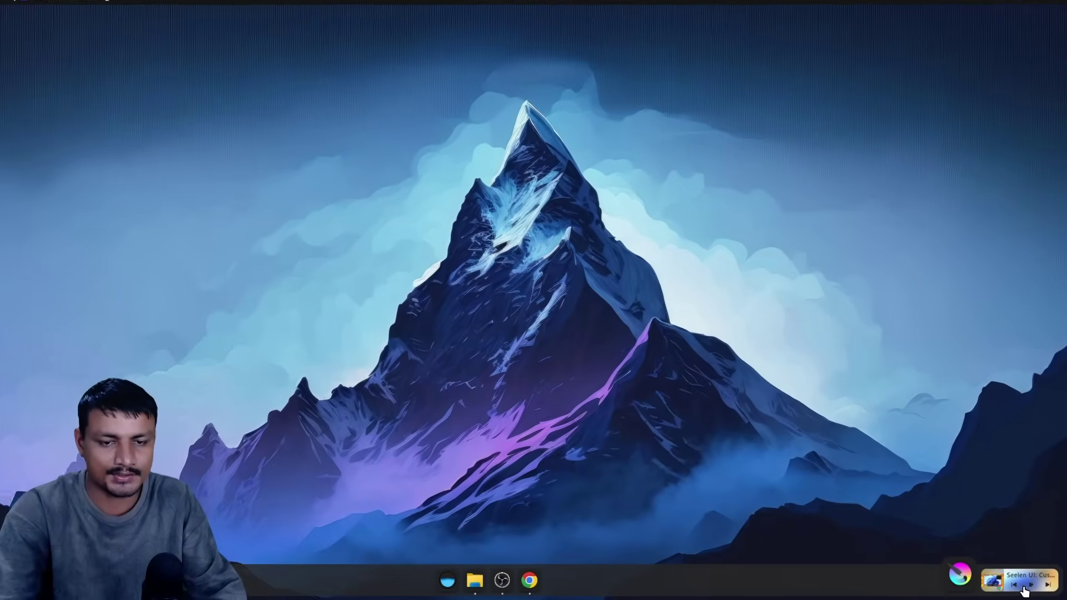
drag(1015, 585, 848, 587)
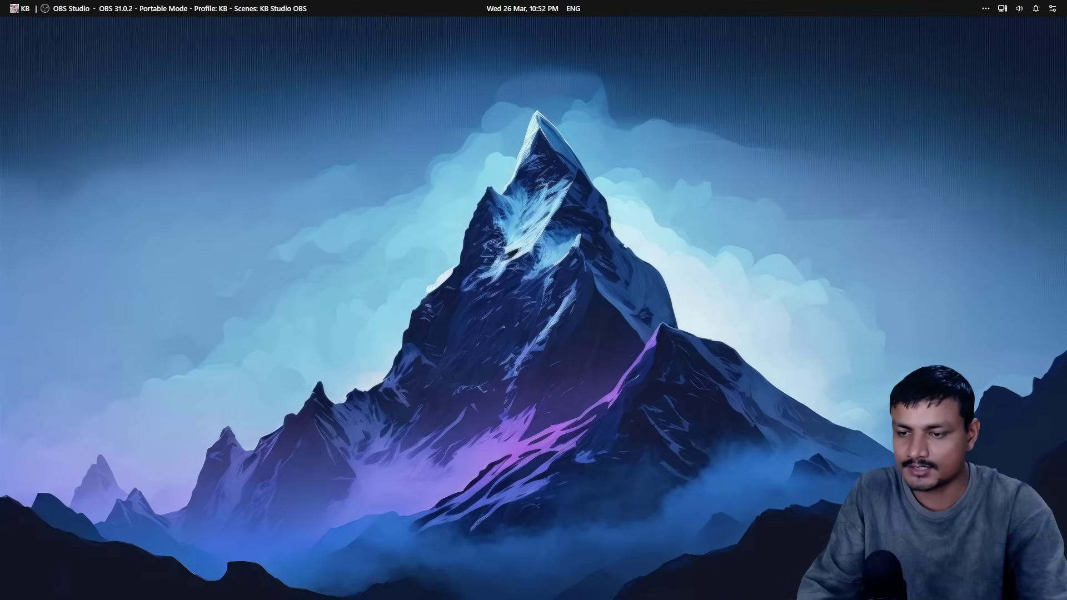
Play media from the dock's media module, then bring up Chrome with the MyDockFinder Steam page
mouse_move(527, 589)
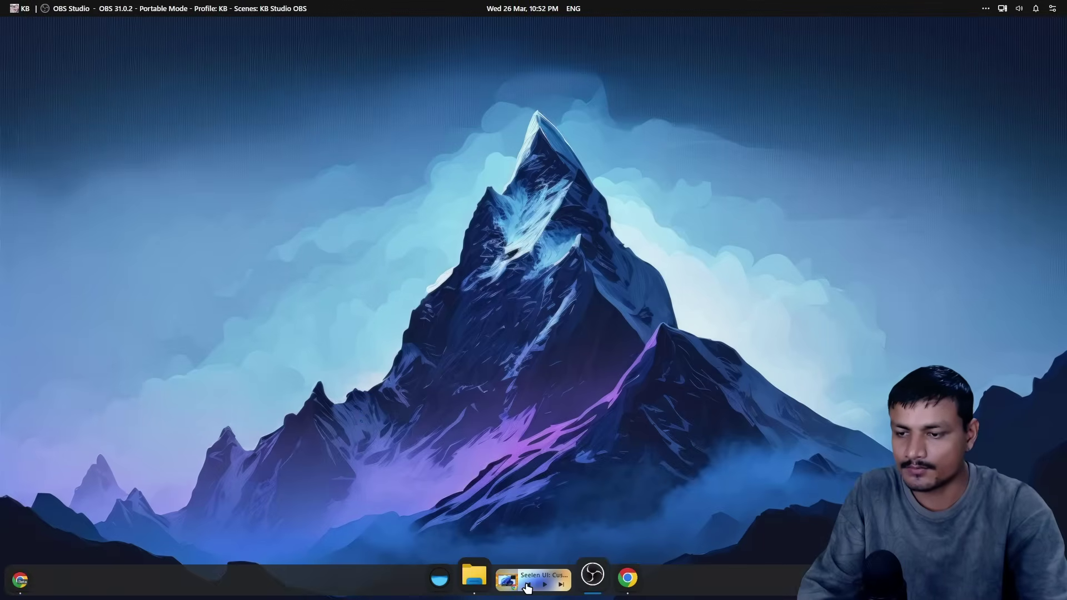
click(545, 587)
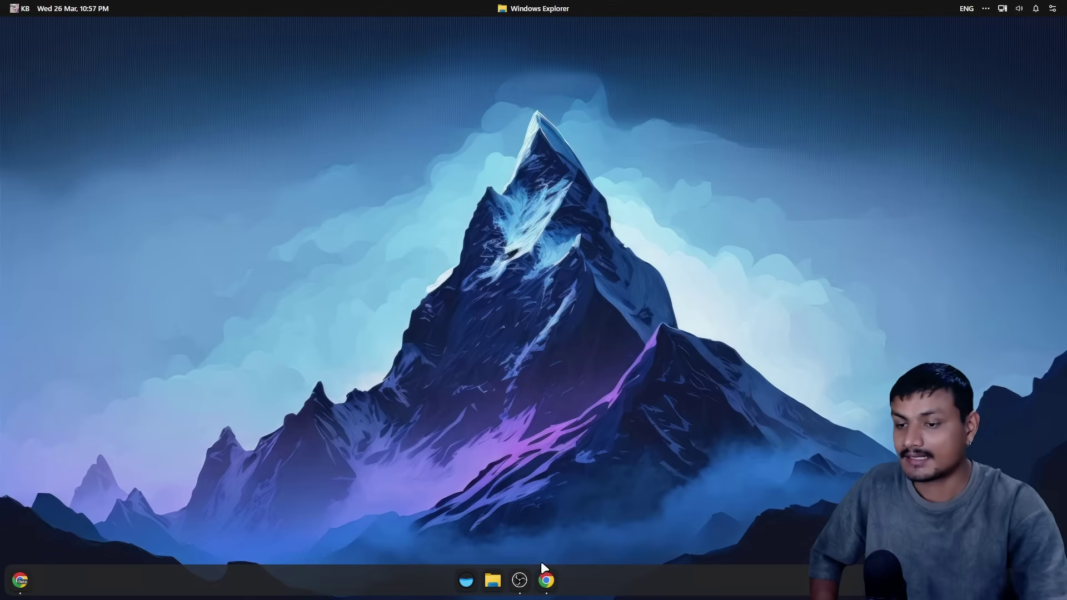
click(547, 580)
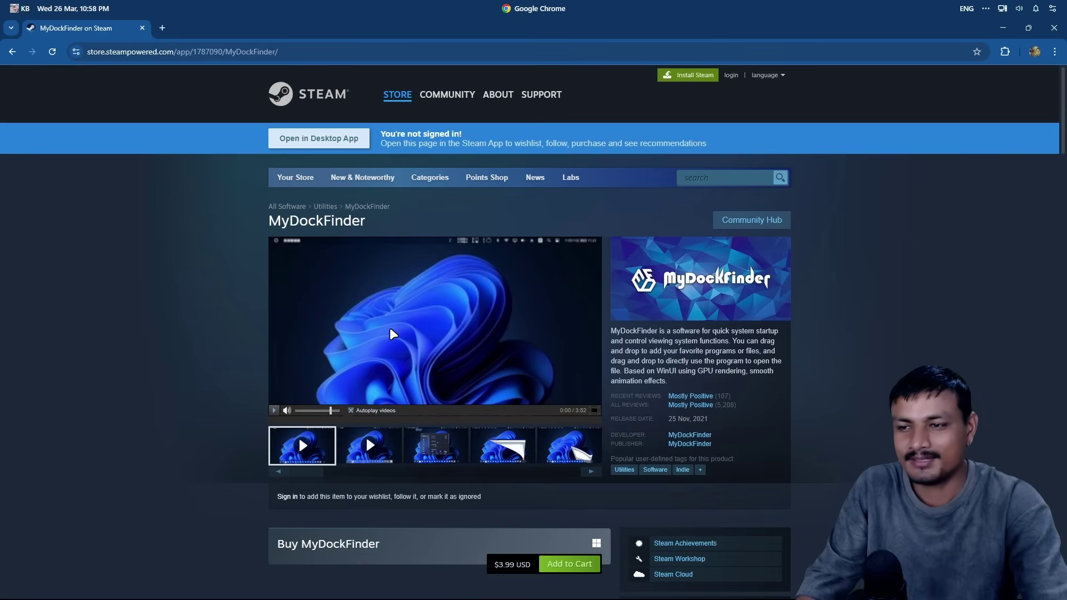
Scroll the MyDockFinder page, select the $3.99 USD price, and view the fourth screenshot
scroll(382, 302, down, 3)
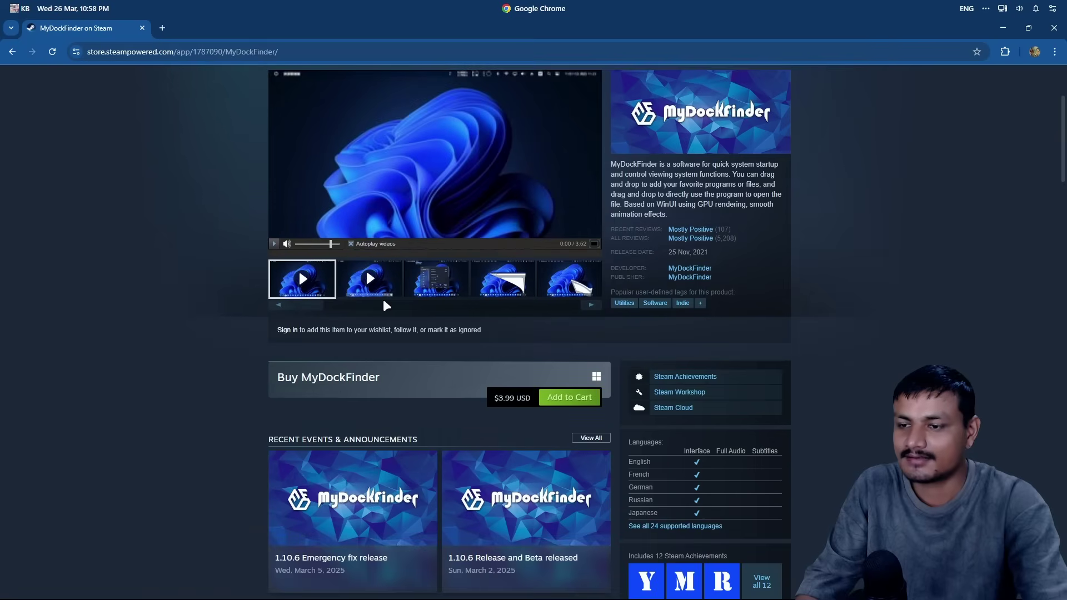
scroll(425, 378, down, 1)
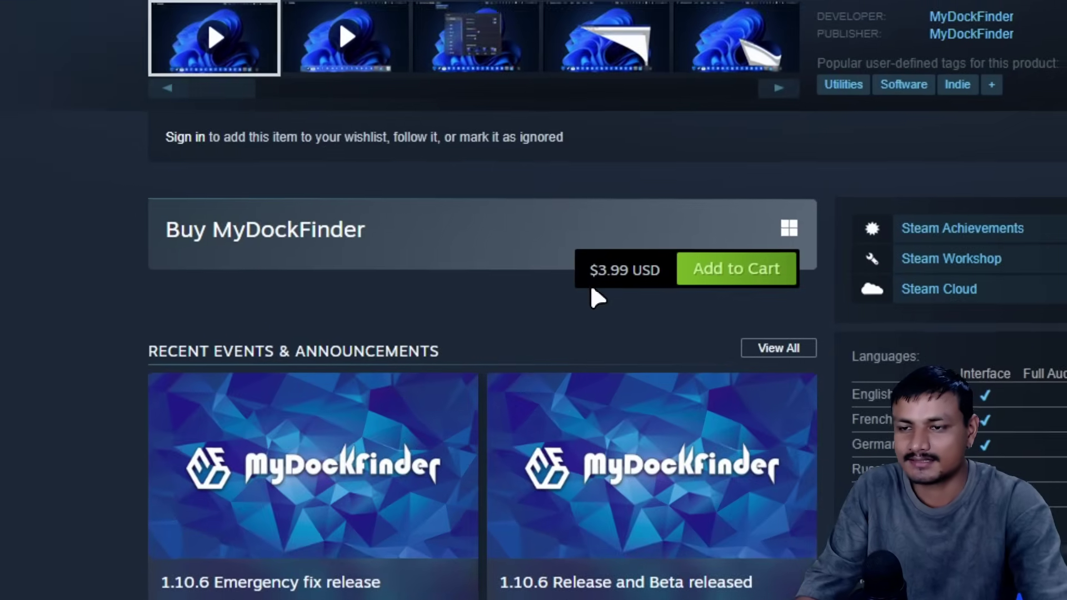
drag(589, 270, 674, 267)
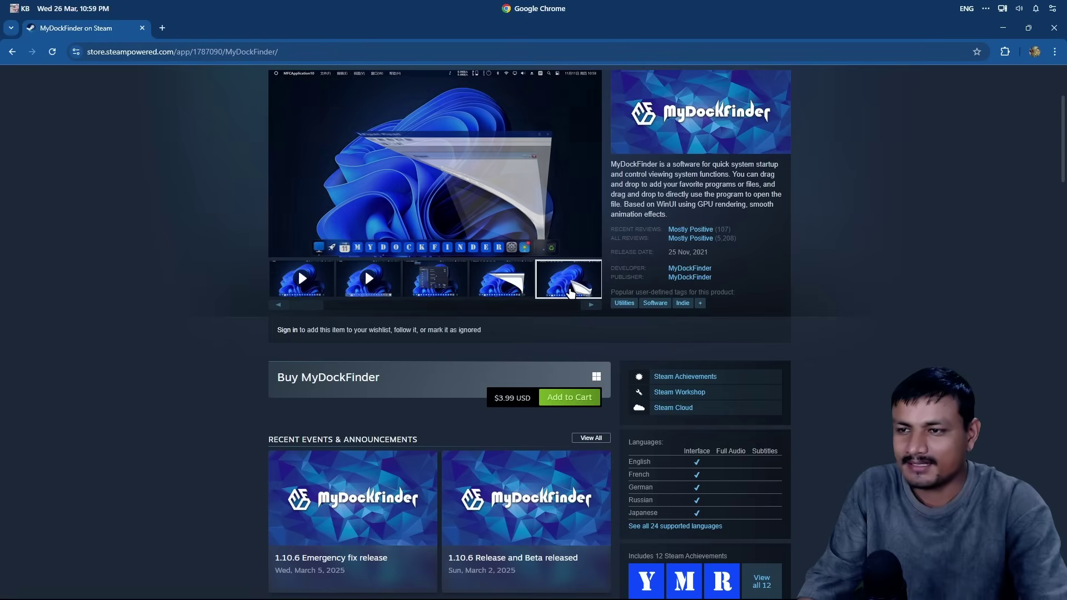
click(587, 59)
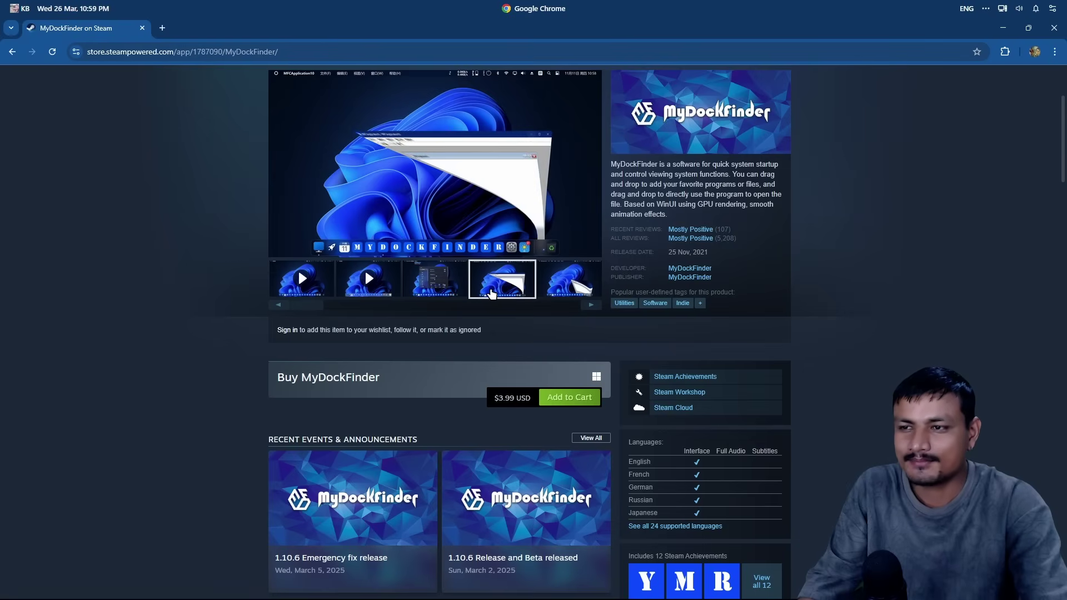
Minimize, restore and resize the Chrome window, then close it
click(1004, 27)
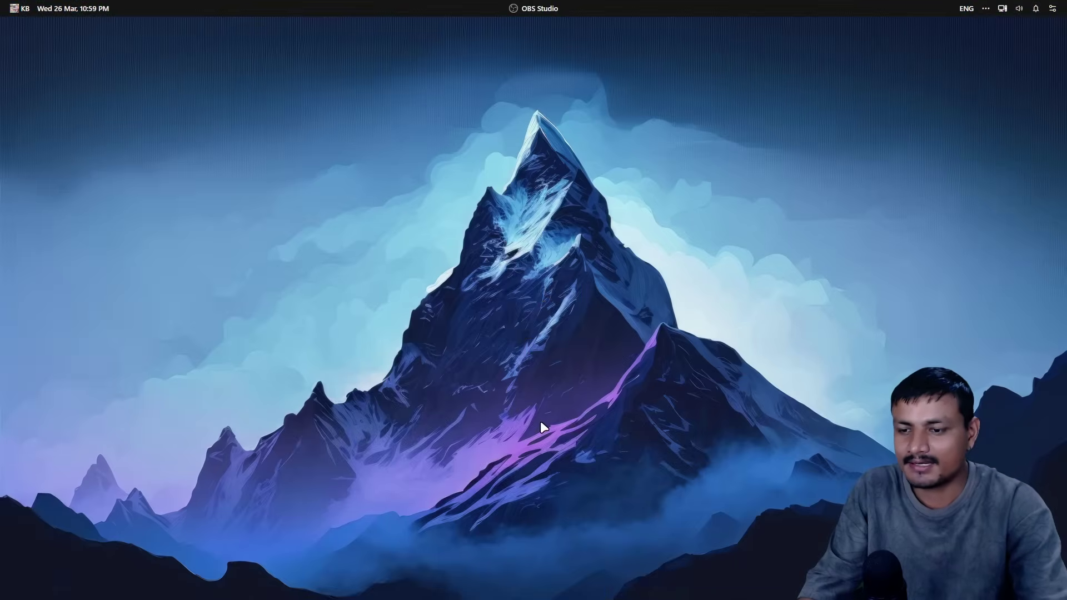
key(alt+Tab)
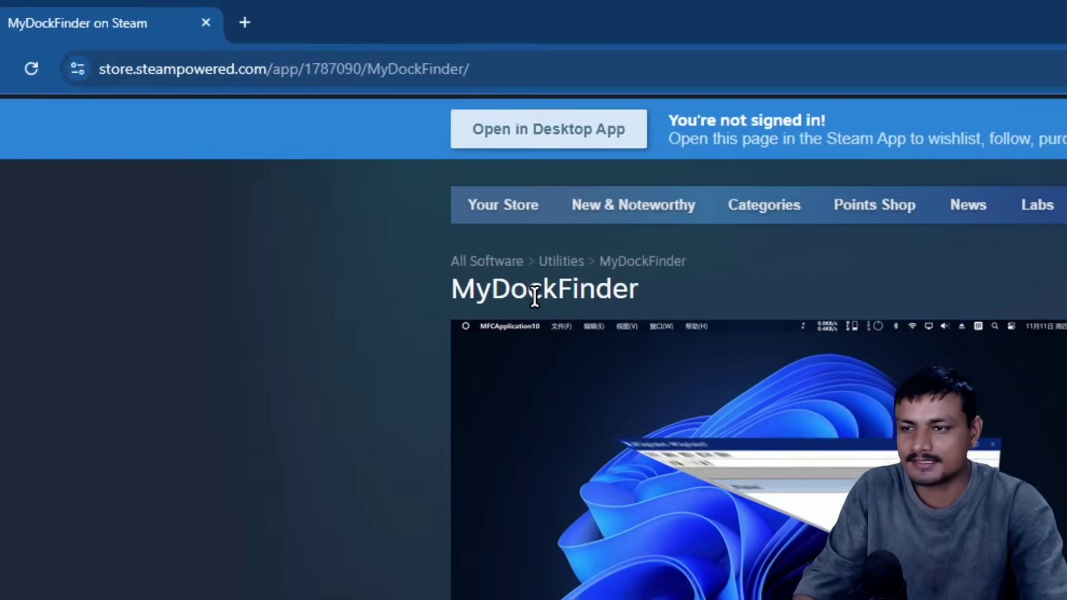
scroll(412, 198, down, 2)
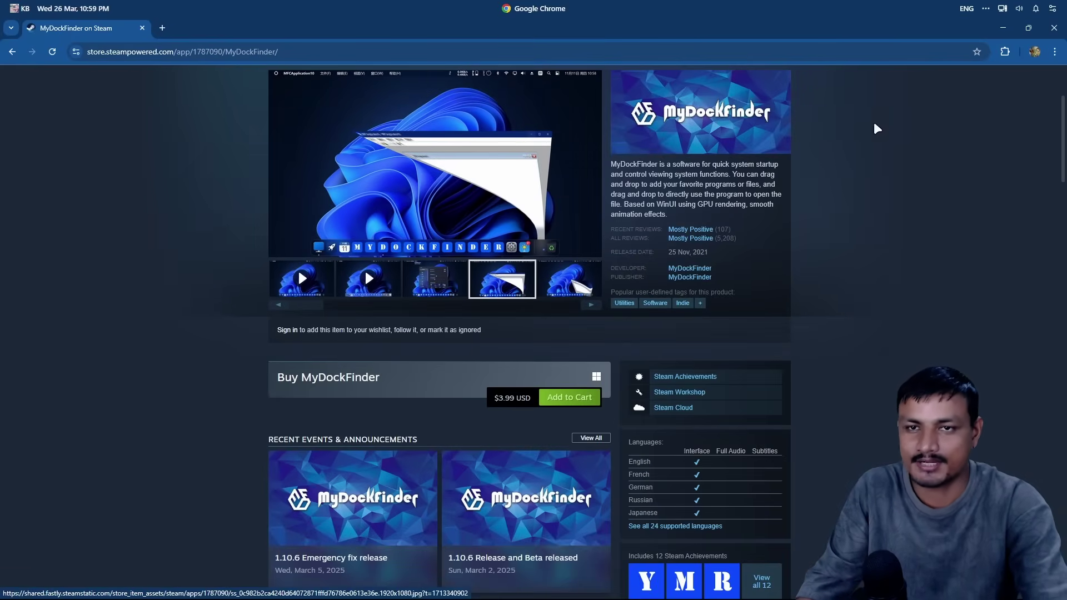
click(1029, 28)
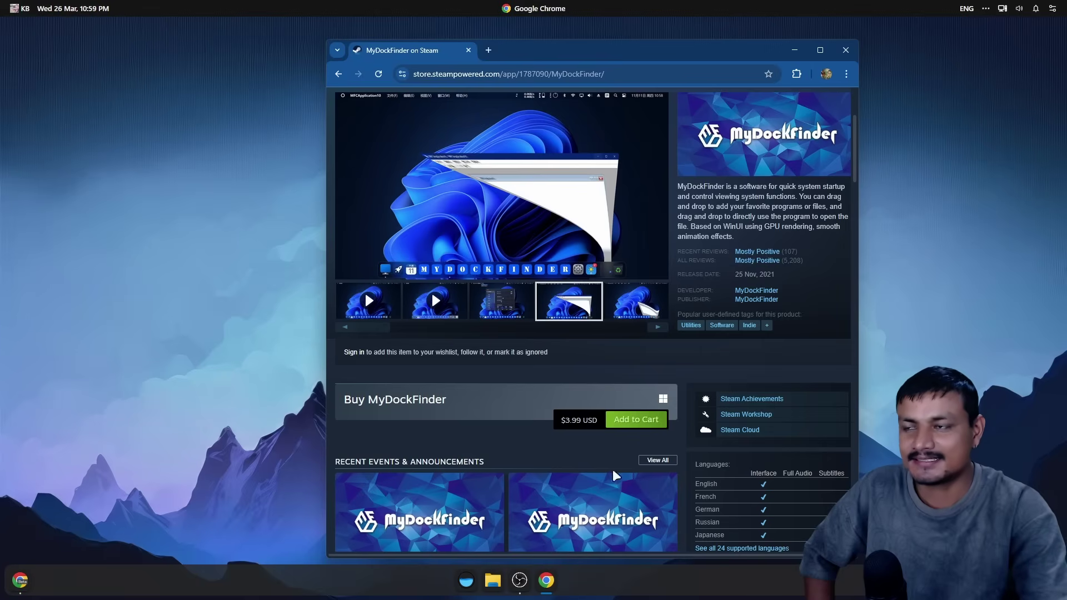
drag(603, 55, 526, 46)
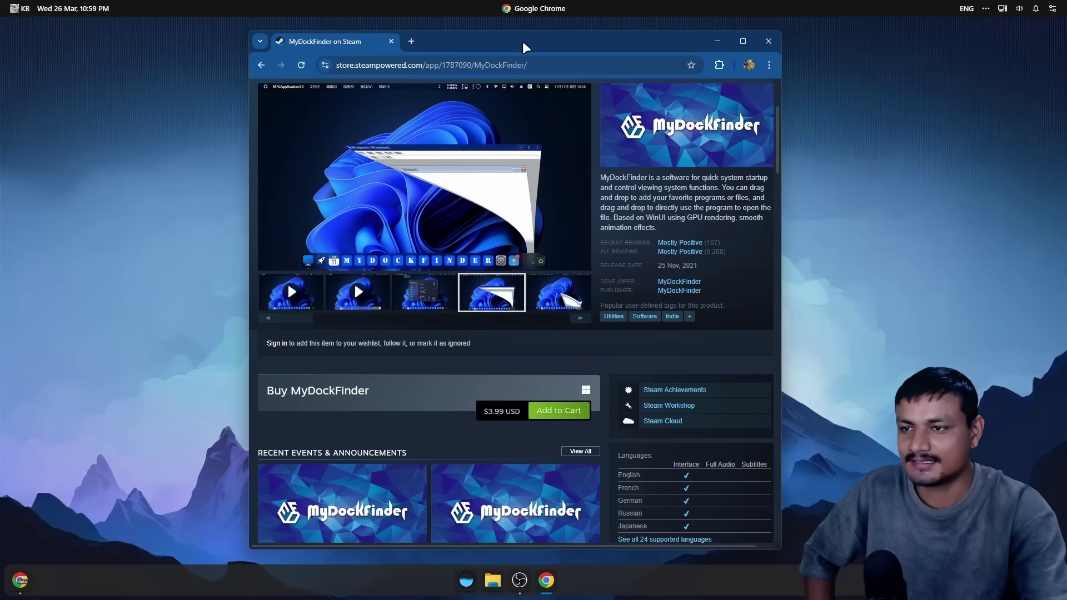
scroll(362, 262, up, 3)
scroll(362, 262, down, 6)
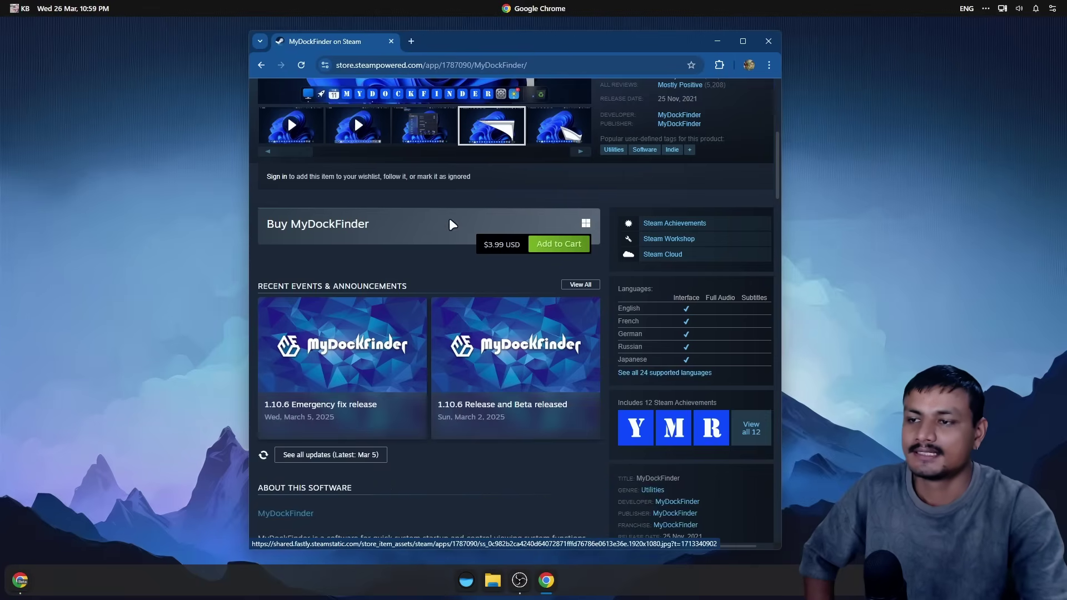
scroll(450, 218, up, 3)
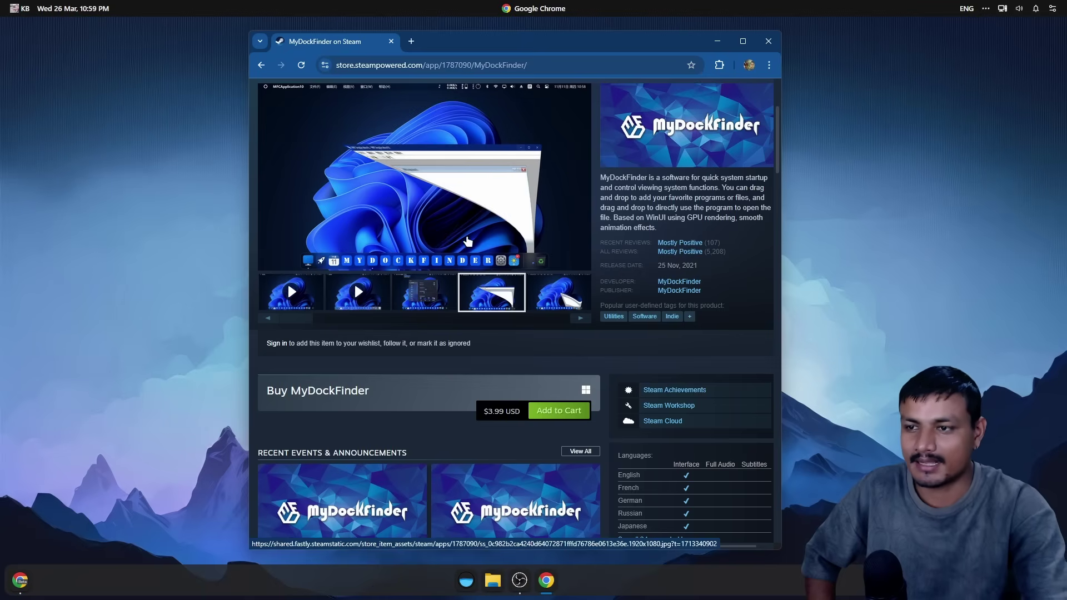
scroll(469, 242, up, 2)
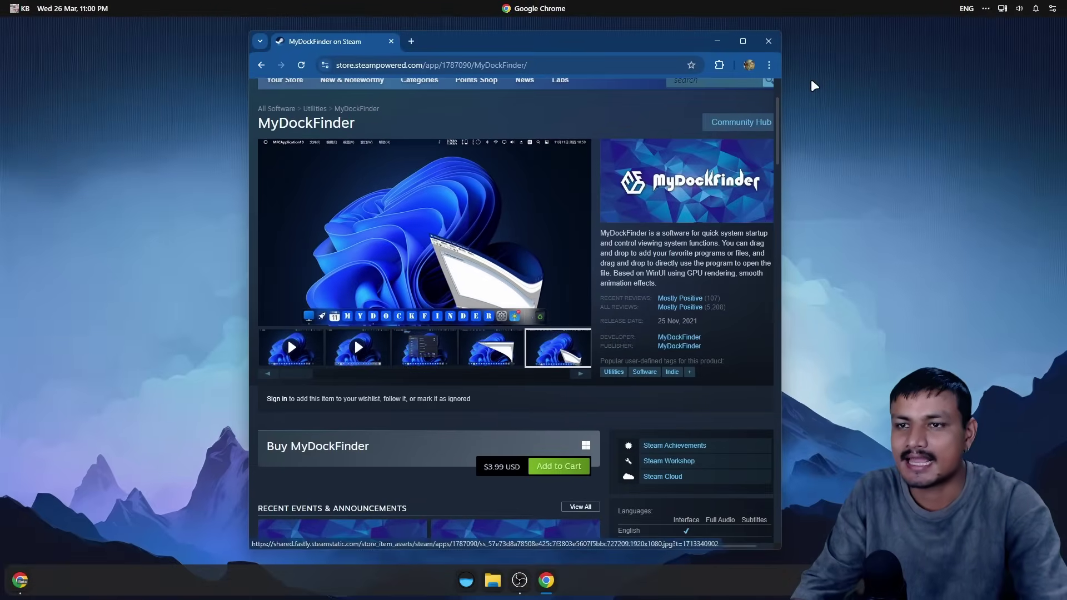
click(769, 41)
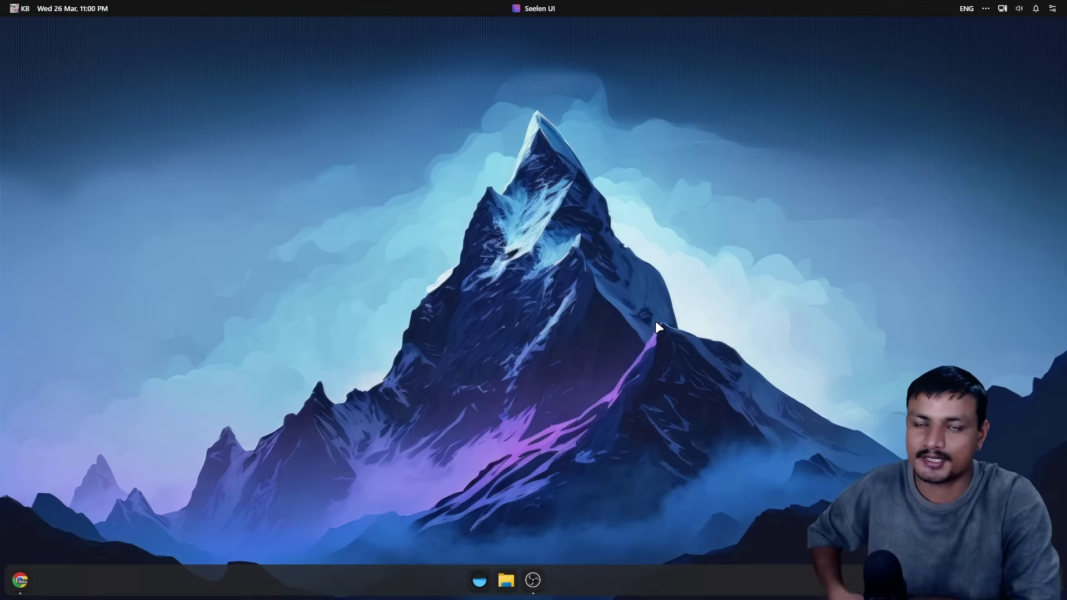
Turn on View > Show desktop icons and pin Google Chrome Beta to the dock
right_click(262, 204)
mouse_move(286, 214)
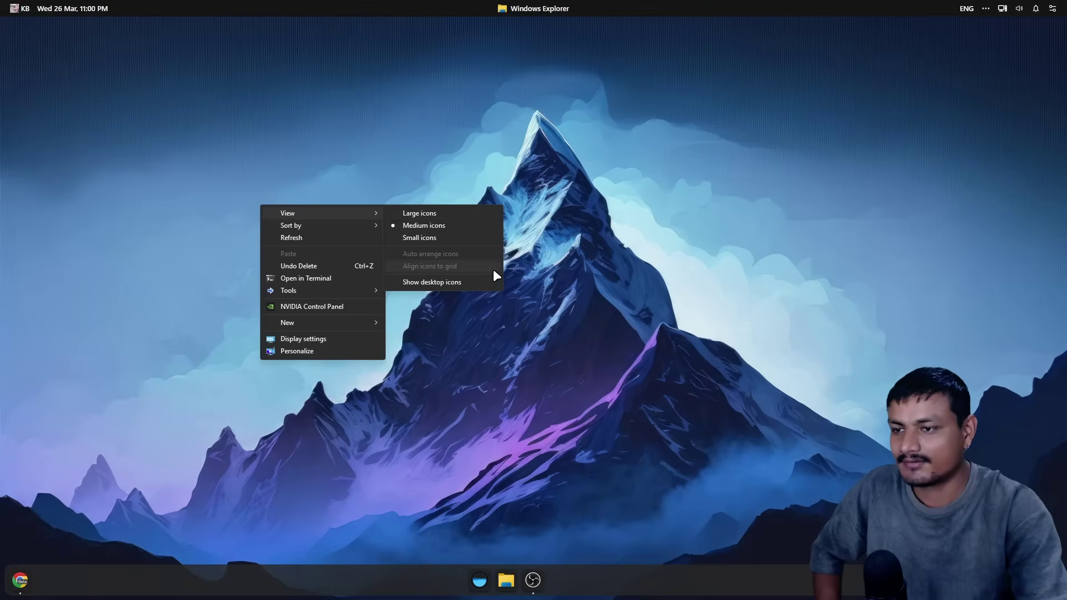
click(489, 282)
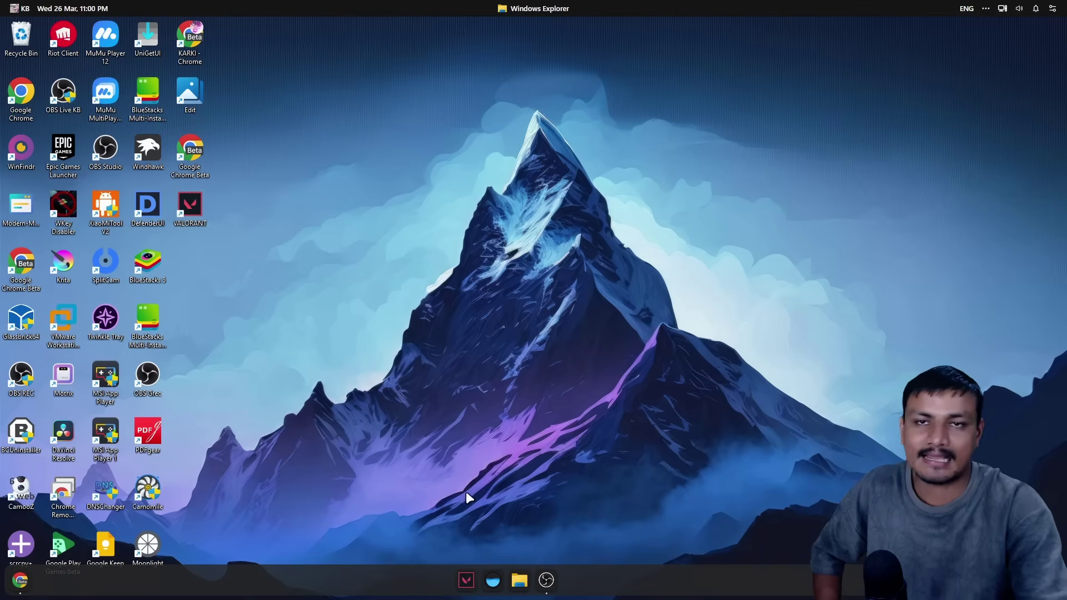
drag(196, 186, 588, 575)
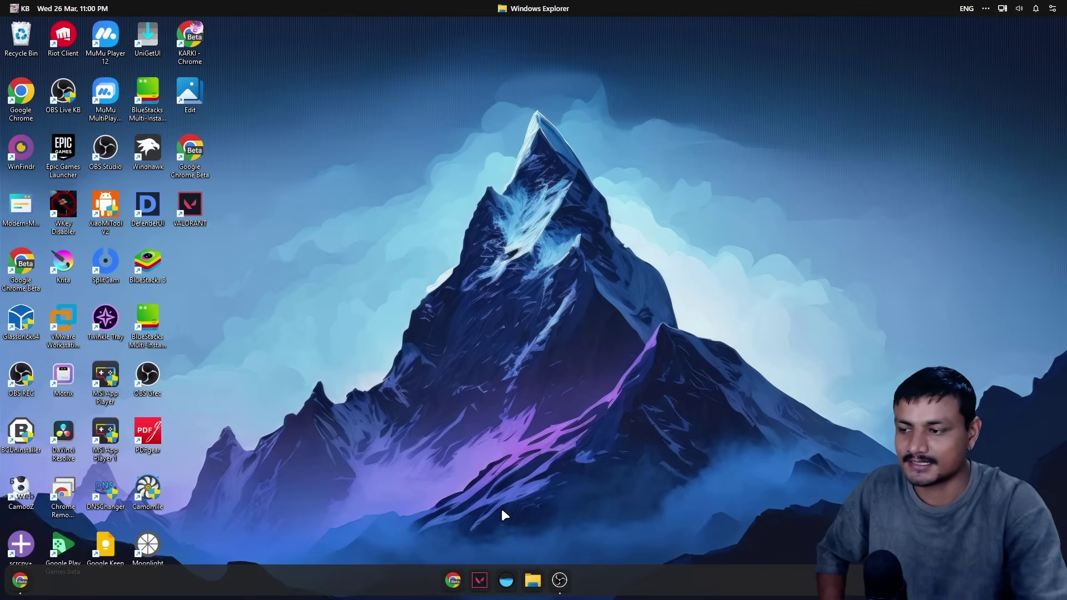